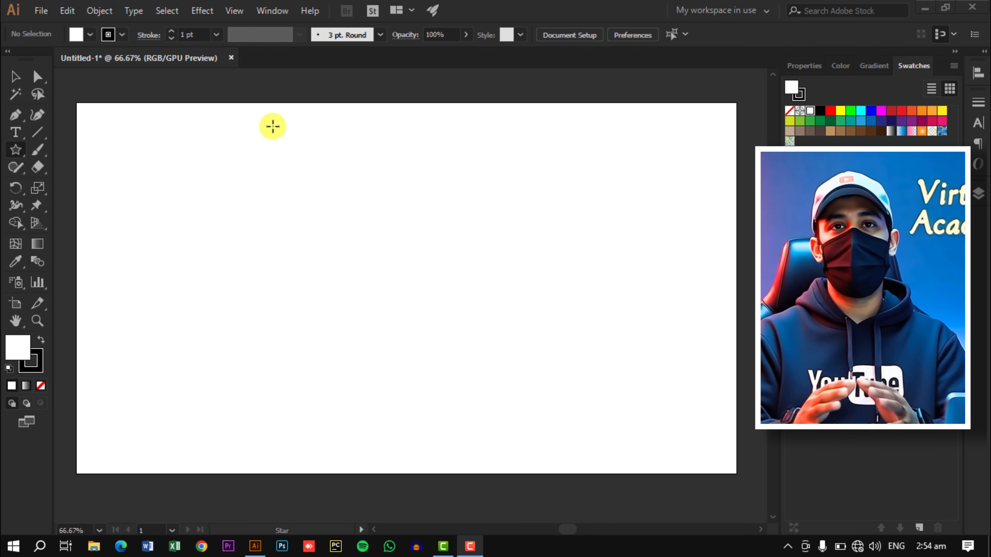
Draw a square near the artboard's upper-left corner and a rounded square of similar size beside it, level with its upper edge.
{"action": "left_click", "coordinate": [18, 151]}
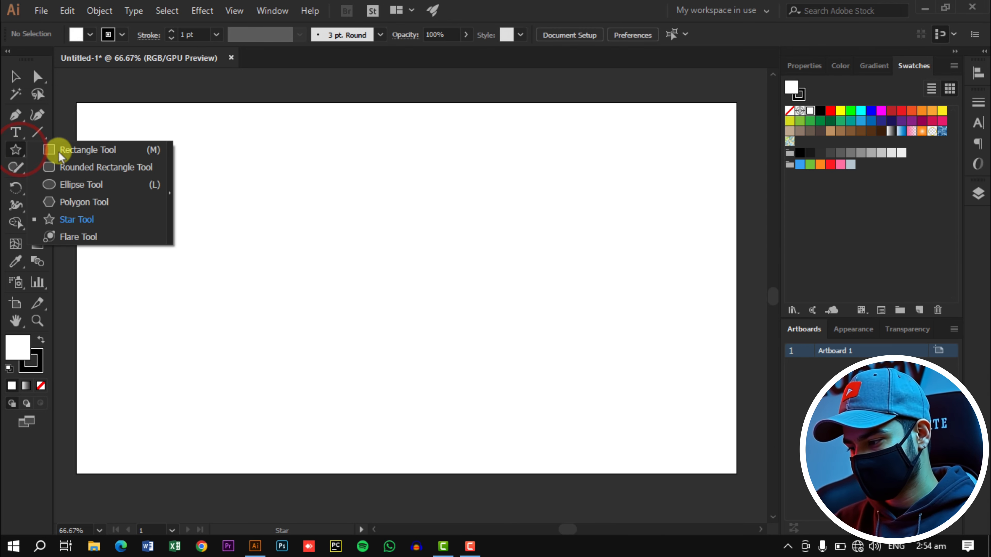
{"action": "left_click", "coordinate": [66, 150]}
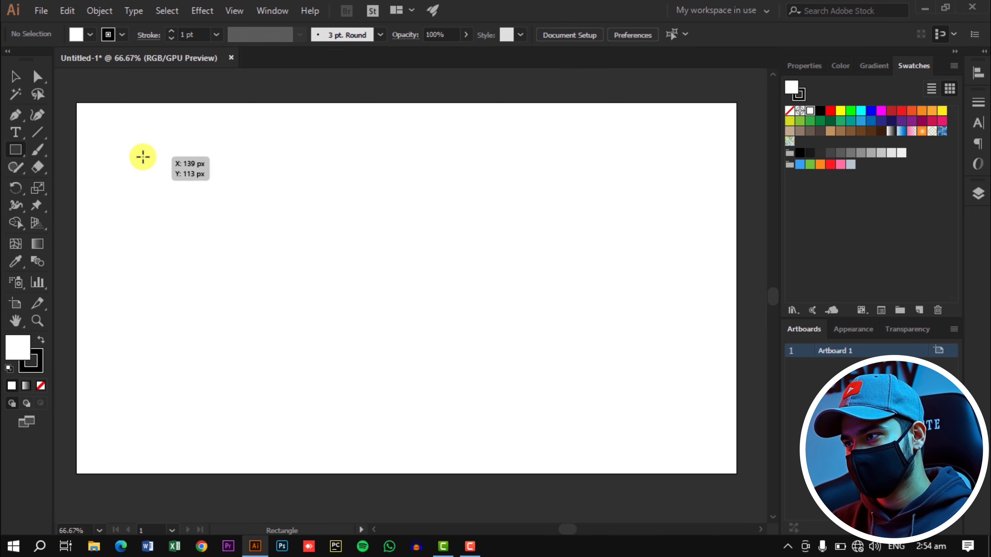
{"action": "mouse_move", "coordinate": [142, 157]}
{"action": "left_mouse_down"}
{"action": "mouse_move", "coordinate": [186, 271]}
{"action": "mouse_move", "coordinate": [177, 250]}
{"action": "left_mouse_up"}
{"action": "left_click_drag", "start_coordinate": [15, 149], "coordinate": [69, 176]}
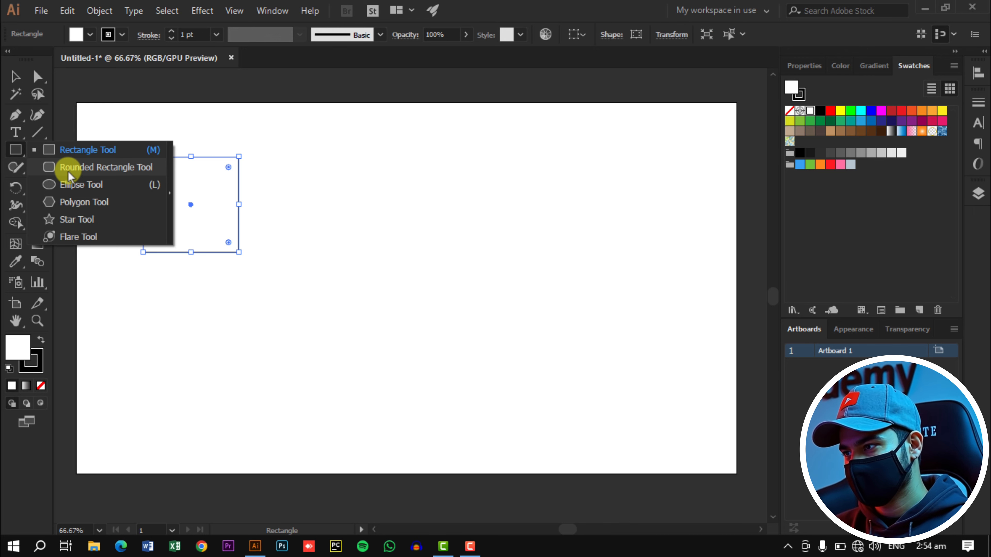
{"action": "left_click", "coordinate": [68, 173]}
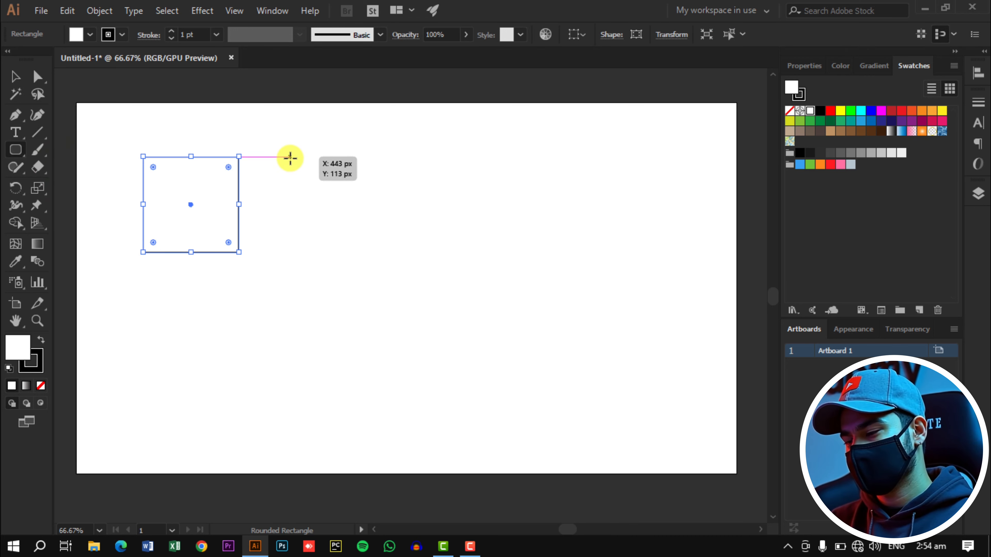
{"action": "left_click_drag", "start_coordinate": [290, 157], "coordinate": [386, 252]}
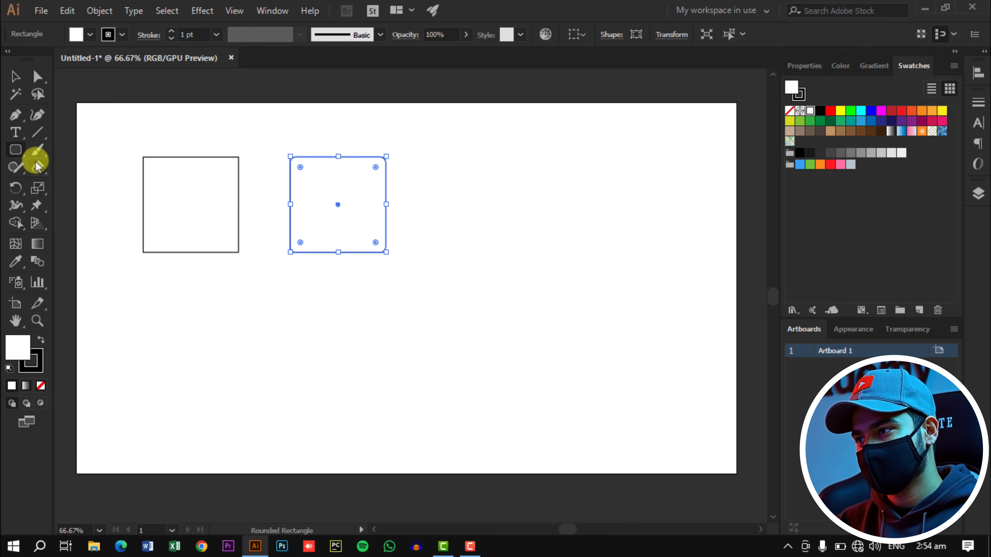
Draw a circle about 216 px across beside the rounded square and a hexagon centred at about X 173, Y 437 px.
{"action": "left_click_drag", "start_coordinate": [15, 149], "coordinate": [75, 190]}
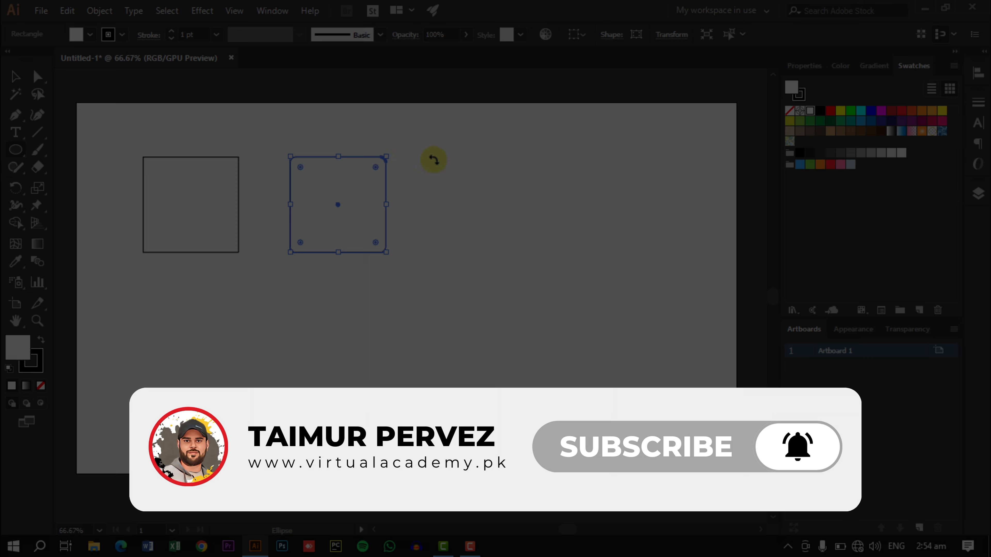
{"action": "left_click_drag", "start_coordinate": [15, 149], "coordinate": [66, 195]}
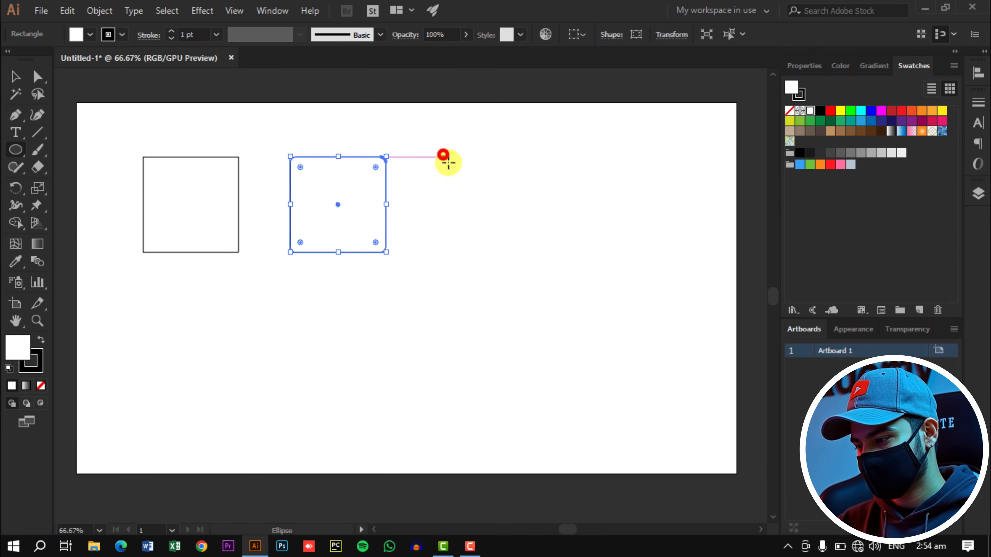
{"action": "left_click_drag", "start_coordinate": [442, 156], "coordinate": [529, 261]}
{"action": "left_click_drag", "start_coordinate": [15, 149], "coordinate": [80, 203]}
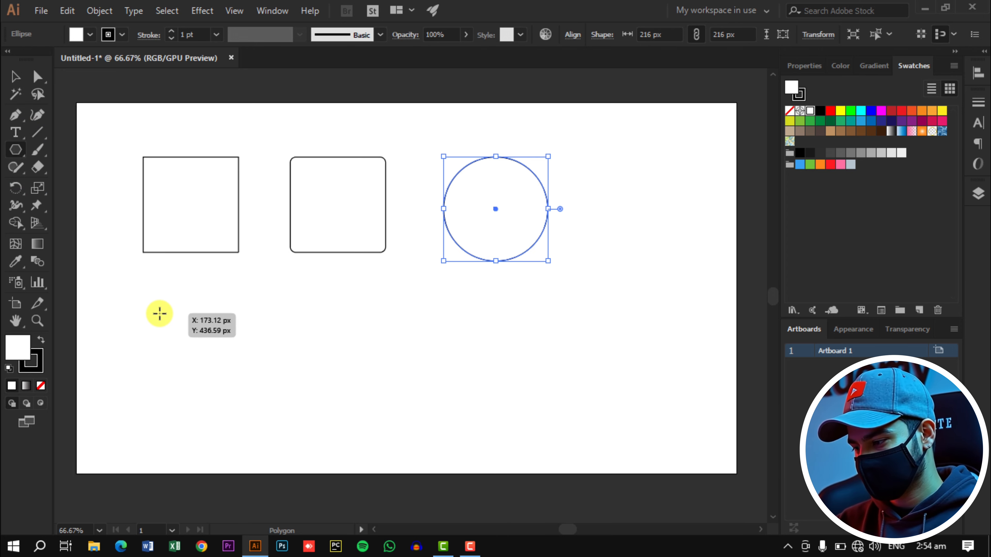
{"action": "left_click_drag", "start_coordinate": [159, 314], "coordinate": [200, 357]}
Draw a five-pointed star about 285 px wide and 273 px high beside the hexagon, partly over the rounded square.
{"action": "left_click_drag", "start_coordinate": [17, 146], "coordinate": [74, 219]}
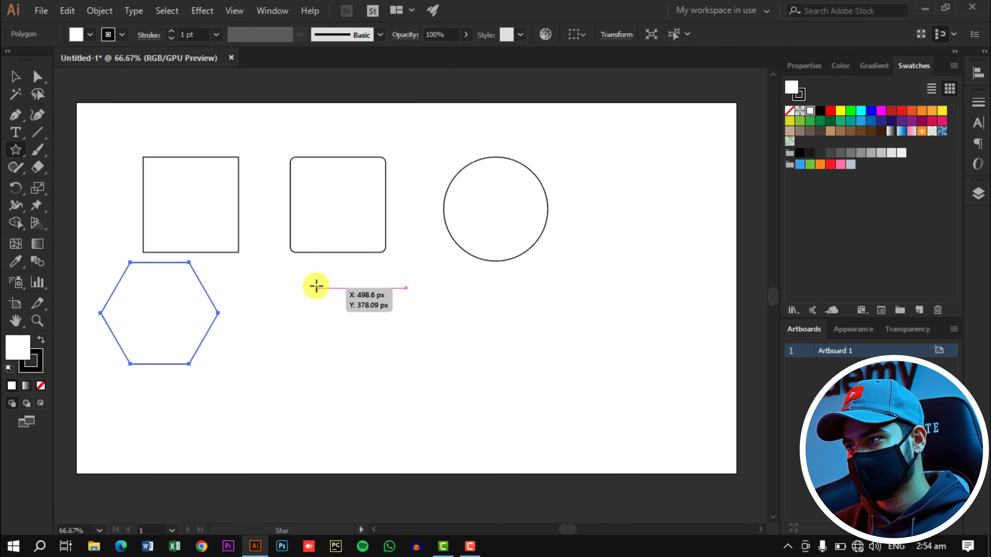
{"action": "left_click_drag", "start_coordinate": [317, 288], "coordinate": [361, 350]}
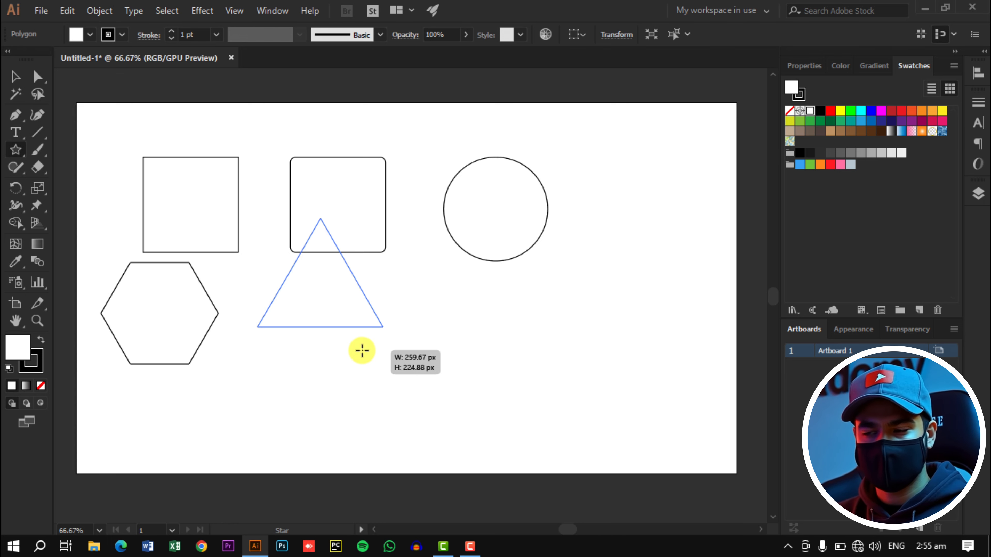
{"action": "key", "text": "Up"}
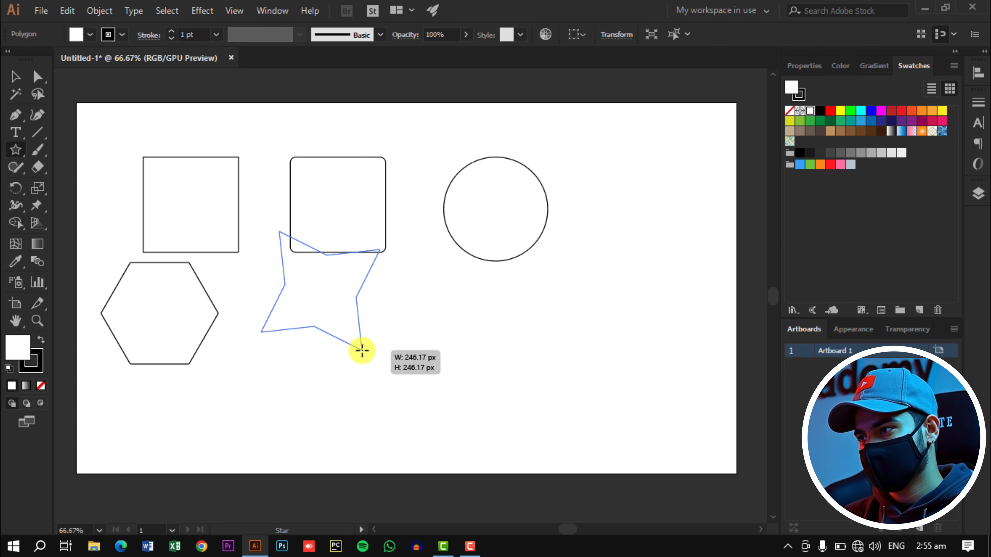
{"action": "key", "text": "Up"}
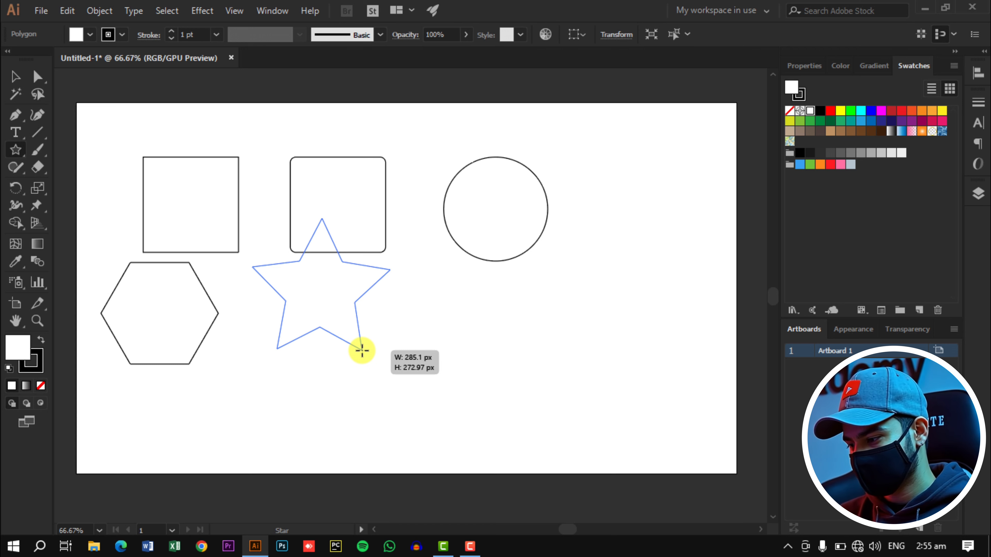
{"action": "left_click_drag", "start_coordinate": [362, 350], "coordinate": [362, 351]}
{"action": "left_click", "coordinate": [15, 79]}
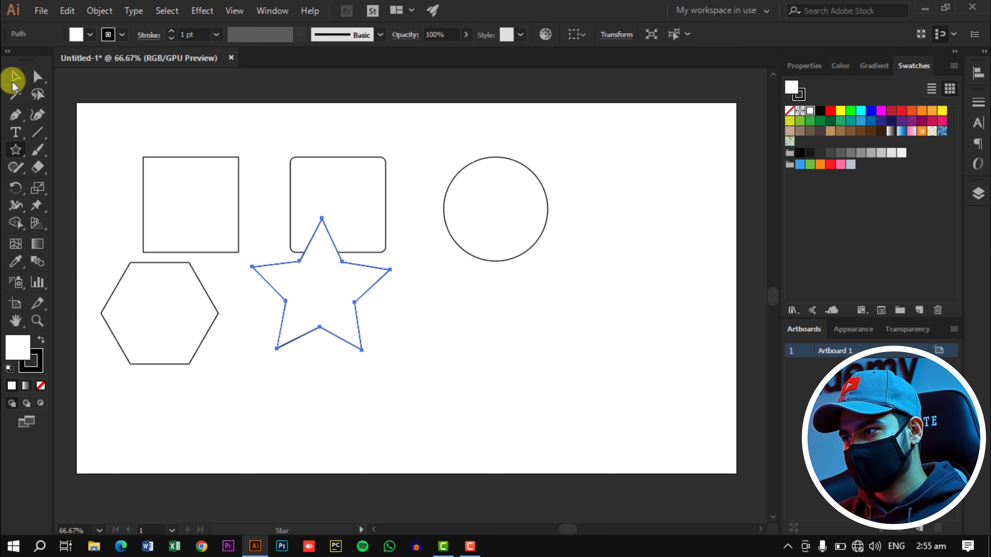
Draw a triangle below the circle with the Star tool by reducing its points to three, keeping its base horizontal.
{"action": "left_click", "coordinate": [16, 149]}
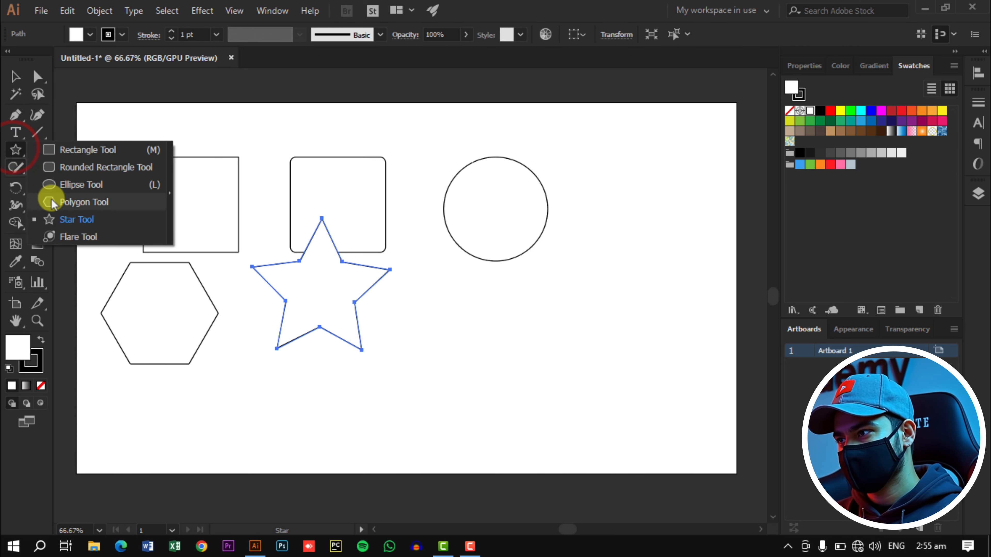
{"action": "left_click", "coordinate": [131, 219]}
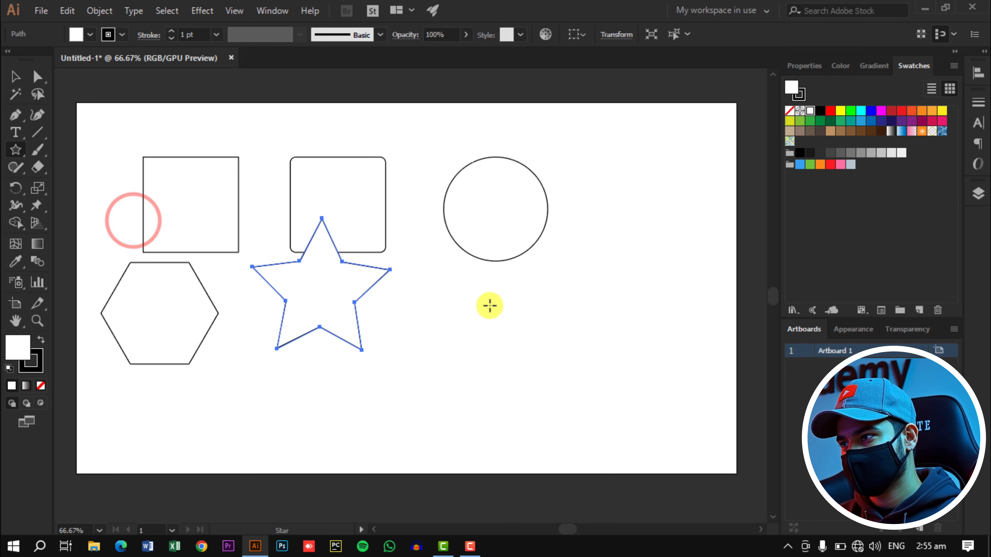
{"action": "left_click_drag", "start_coordinate": [476, 298], "coordinate": [512, 342]}
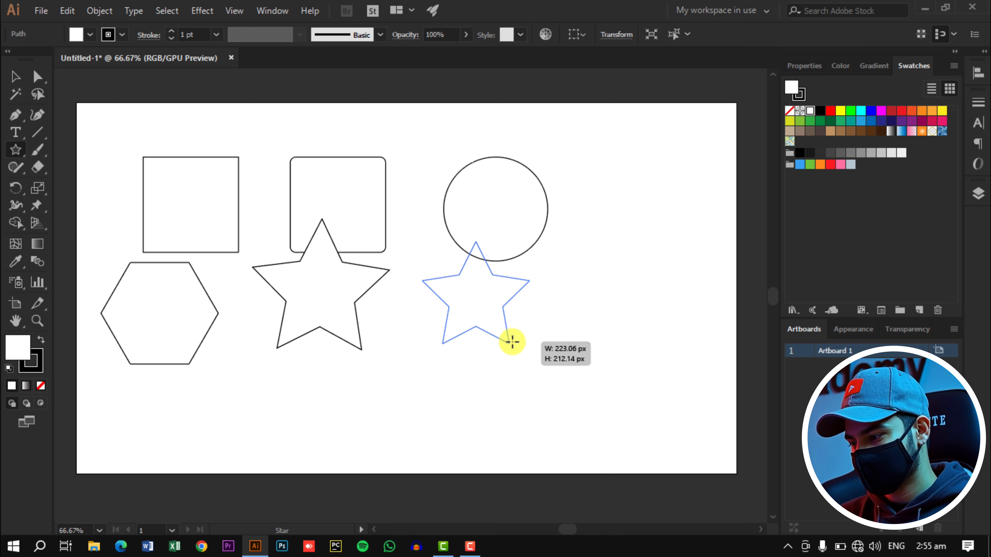
{"action": "key", "text": "Down"}
{"action": "key", "text": "Down"}
{"action": "left_click_drag", "start_coordinate": [512, 341], "coordinate": [523, 326]}
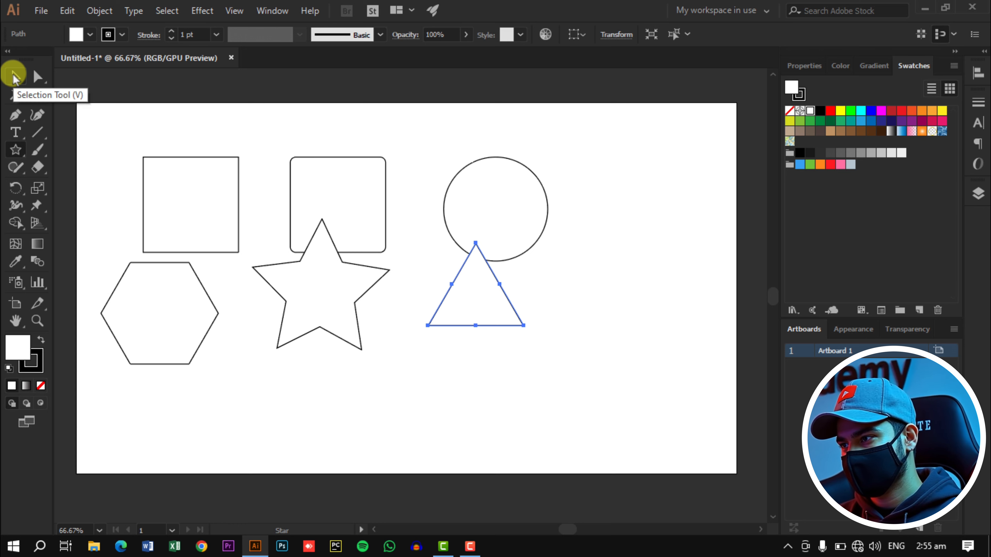
Move the triangle, star and hexagon down so they form a separate second row below the other shapes.
{"action": "left_click", "coordinate": [15, 79]}
{"action": "left_click_drag", "start_coordinate": [482, 284], "coordinate": [503, 329]}
{"action": "left_click_drag", "start_coordinate": [322, 289], "coordinate": [340, 335]}
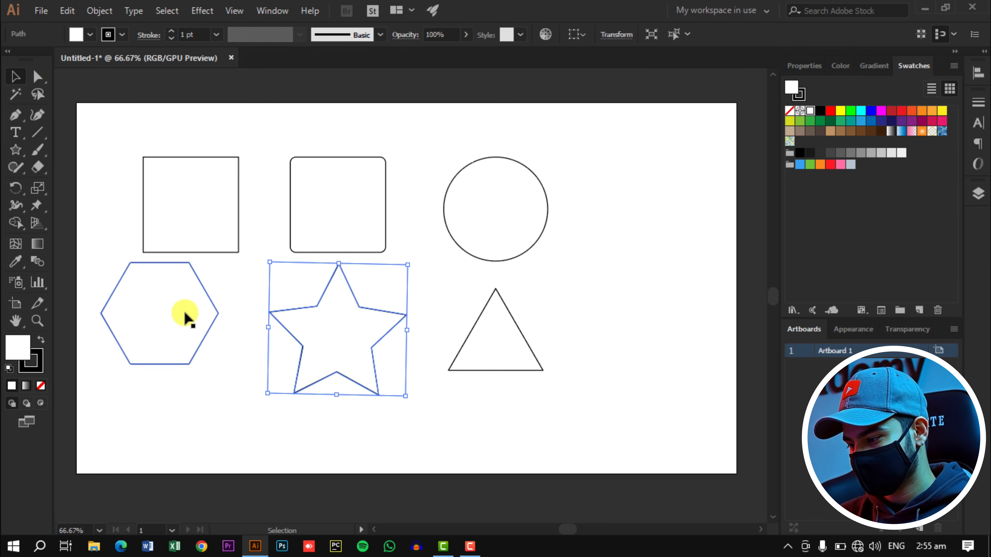
{"action": "left_click_drag", "start_coordinate": [184, 313], "coordinate": [205, 346]}
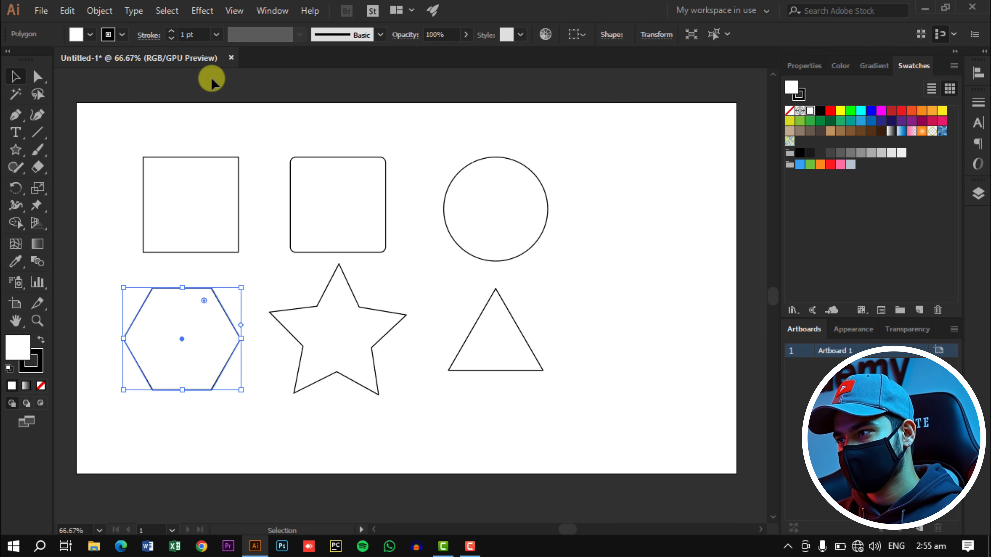
Select the shapes in both rows one at a time with the Selection tool.
{"action": "left_click", "coordinate": [199, 192]}
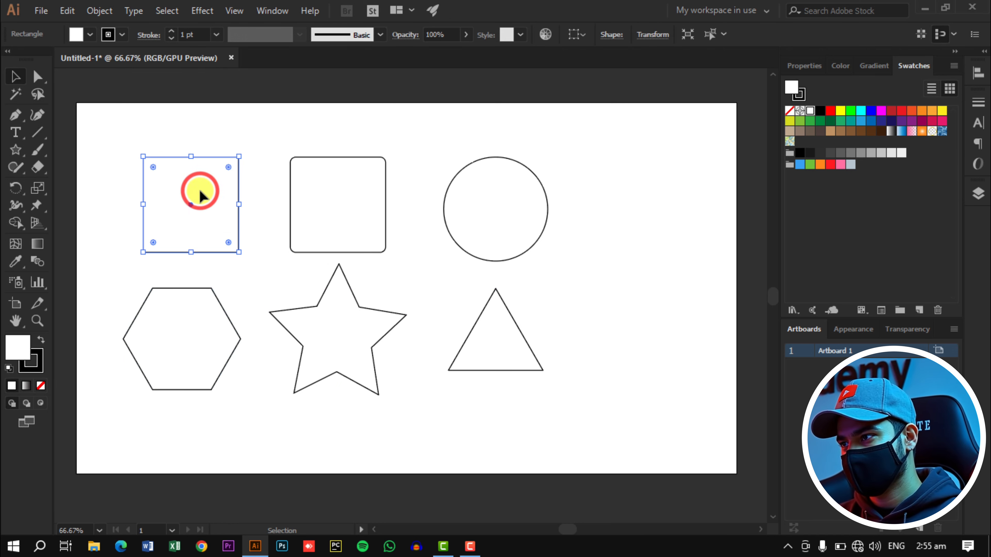
{"action": "left_click", "coordinate": [334, 190]}
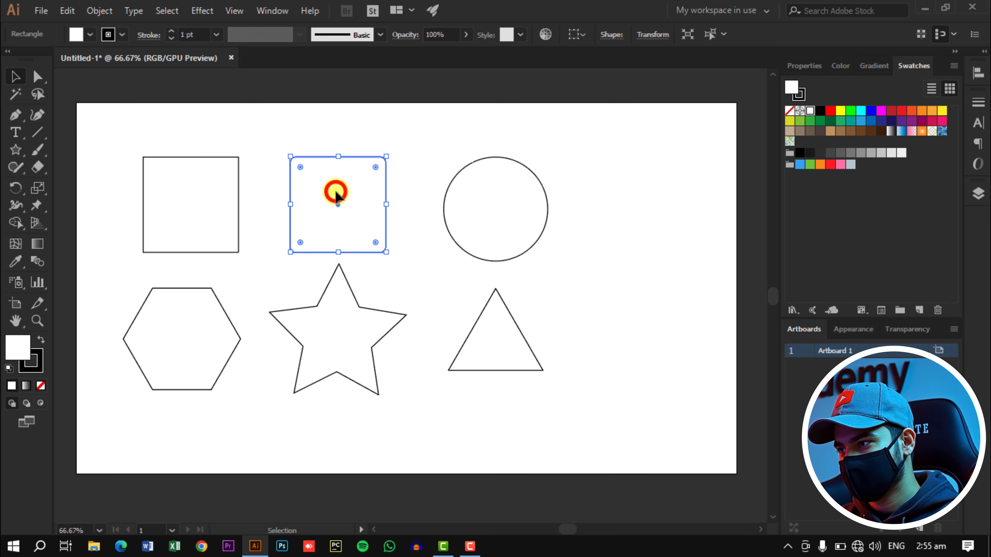
{"action": "left_click", "coordinate": [473, 191]}
{"action": "left_click", "coordinate": [161, 343]}
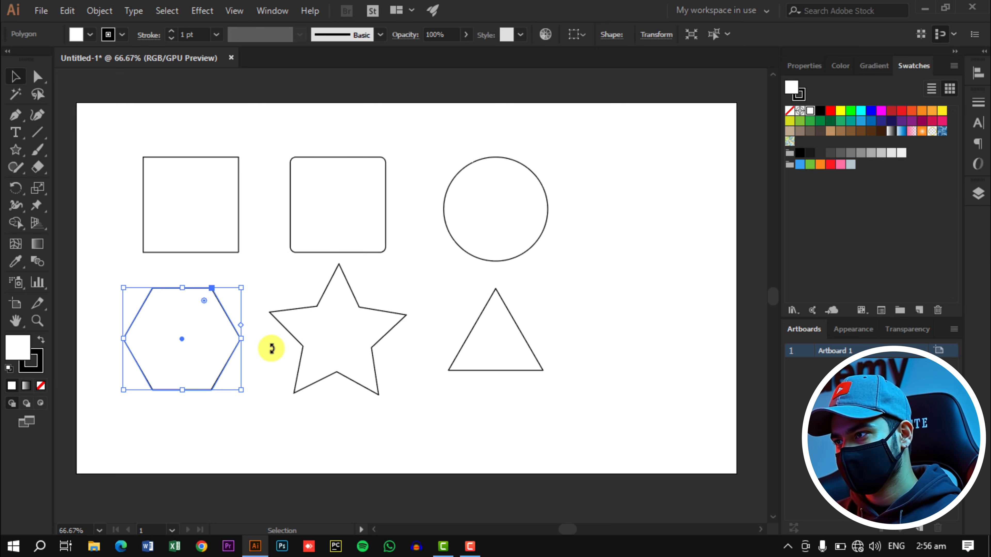
{"action": "left_click", "coordinate": [338, 343]}
{"action": "left_click", "coordinate": [485, 327]}
{"action": "left_click", "coordinate": [471, 194]}
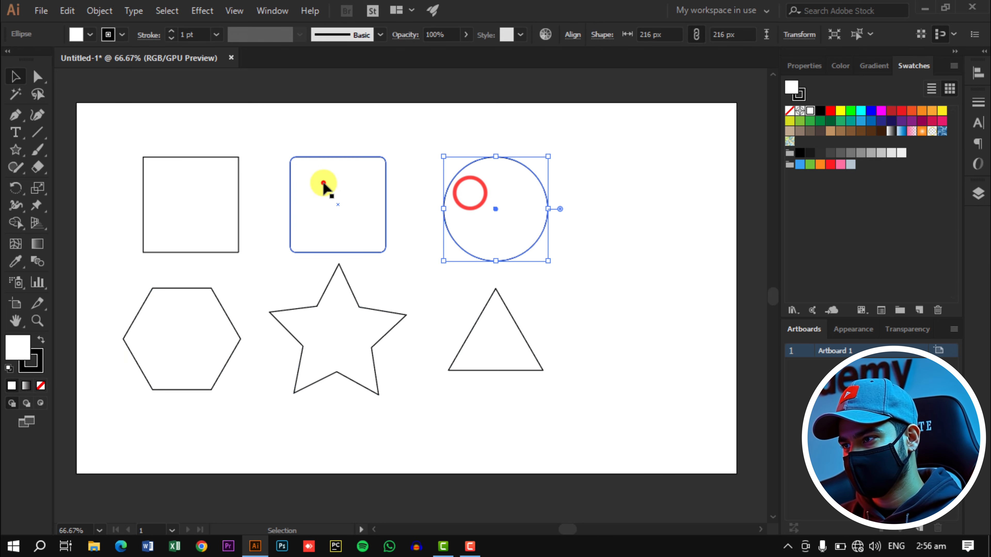
{"action": "left_click", "coordinate": [320, 183]}
Enlarge the square slightly outward from its upper-right corner and try stretching its width and height from the side handles.
{"action": "left_click", "coordinate": [170, 184]}
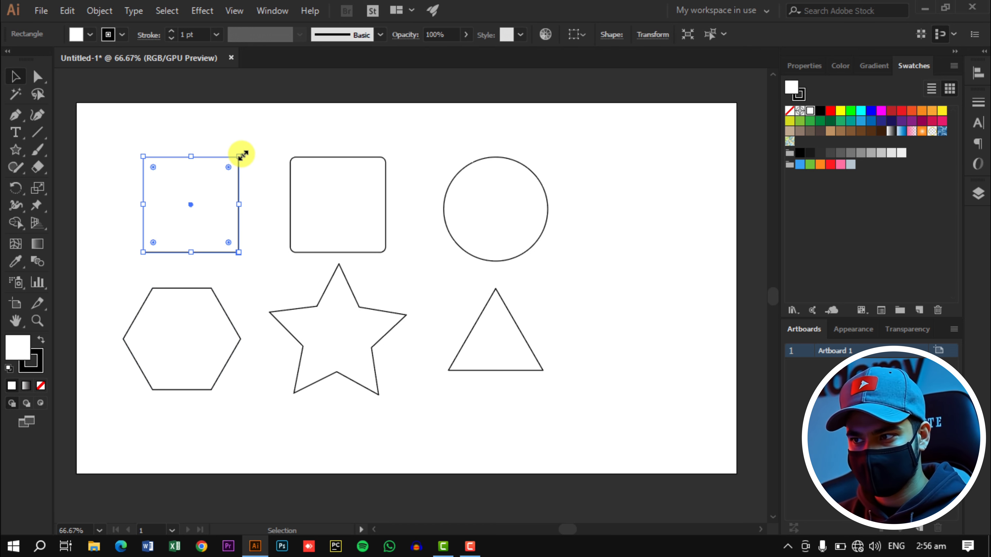
{"action": "mouse_move", "coordinate": [239, 156]}
{"action": "left_mouse_down"}
{"action": "mouse_move", "coordinate": [323, 120]}
{"action": "mouse_move", "coordinate": [217, 170]}
{"action": "mouse_move", "coordinate": [255, 152]}
{"action": "left_mouse_up"}
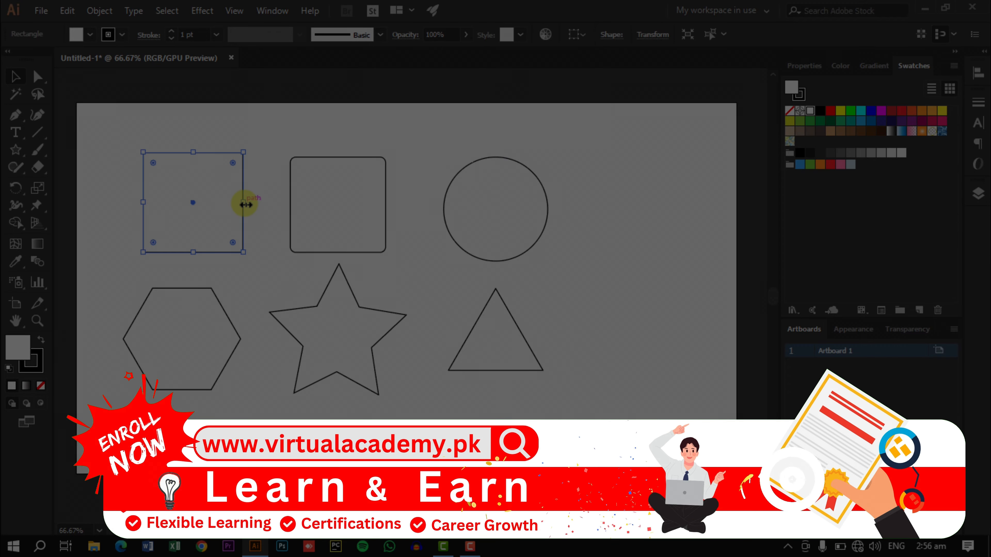
{"action": "mouse_move", "coordinate": [243, 202]}
{"action": "left_mouse_down"}
{"action": "mouse_move", "coordinate": [637, 224]}
{"action": "mouse_move", "coordinate": [406, 227]}
{"action": "mouse_move", "coordinate": [243, 215]}
{"action": "mouse_move", "coordinate": [244, 202]}
{"action": "left_mouse_up"}
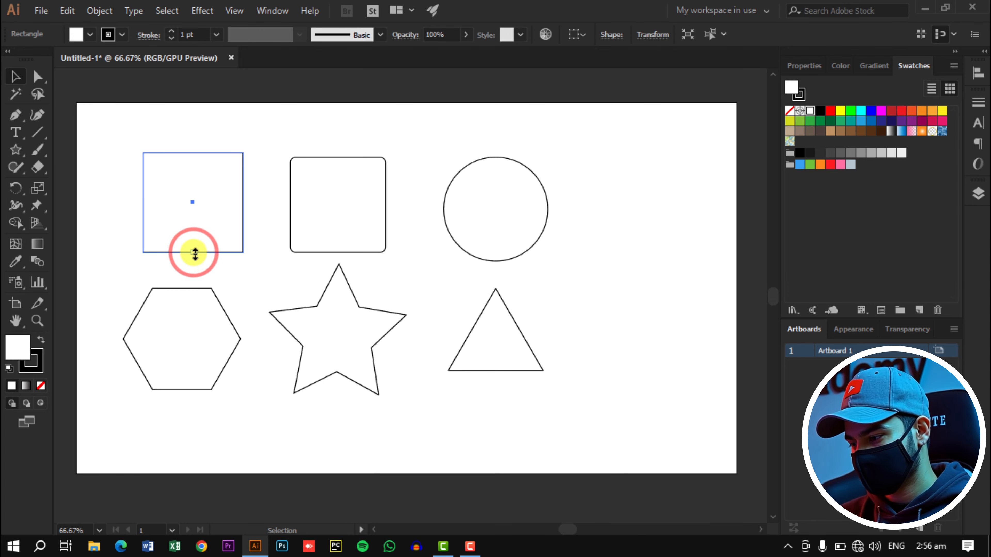
{"action": "mouse_move", "coordinate": [194, 253]}
{"action": "left_mouse_down"}
{"action": "mouse_move", "coordinate": [203, 401]}
{"action": "mouse_move", "coordinate": [211, 254]}
{"action": "left_mouse_up"}
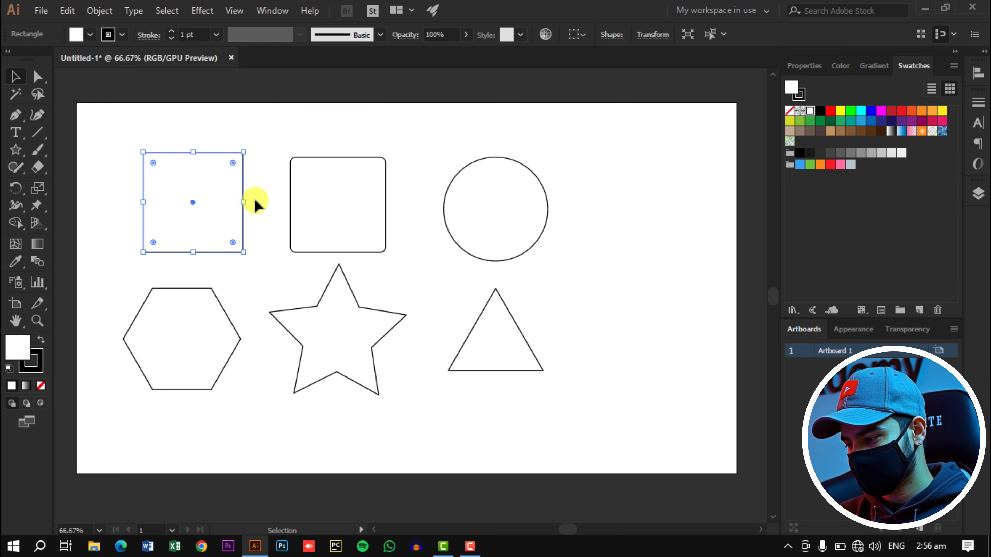
Select all six shapes together with a marquee, both by enclosing them and by crossing only part of each shape.
{"action": "left_click", "coordinate": [109, 120]}
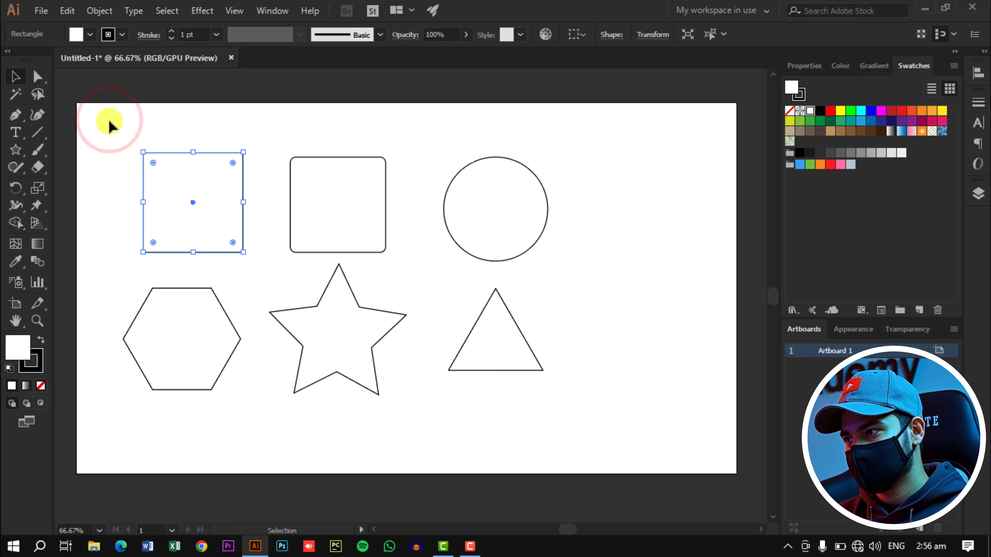
{"action": "left_click_drag", "start_coordinate": [173, 235], "coordinate": [591, 423]}
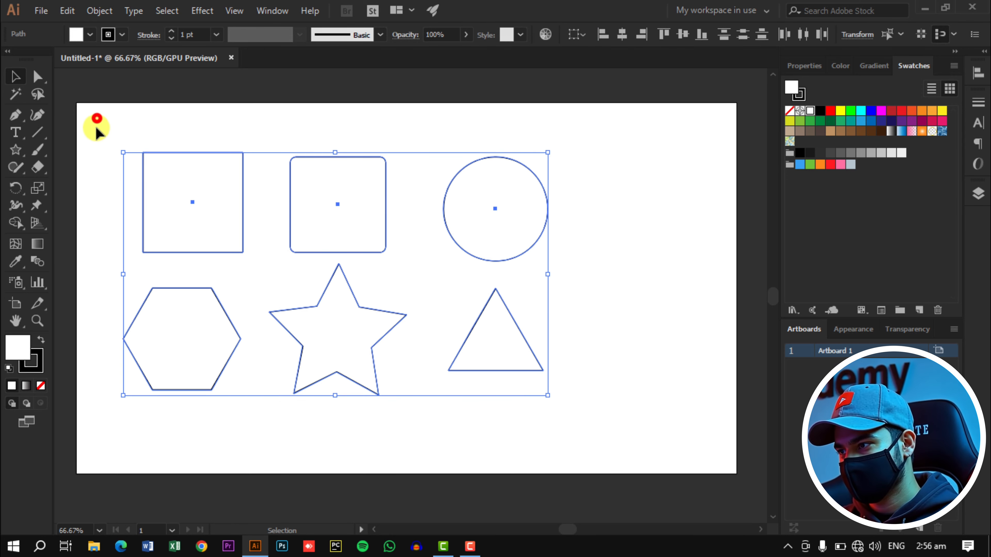
{"action": "left_click_drag", "start_coordinate": [97, 129], "coordinate": [615, 438]}
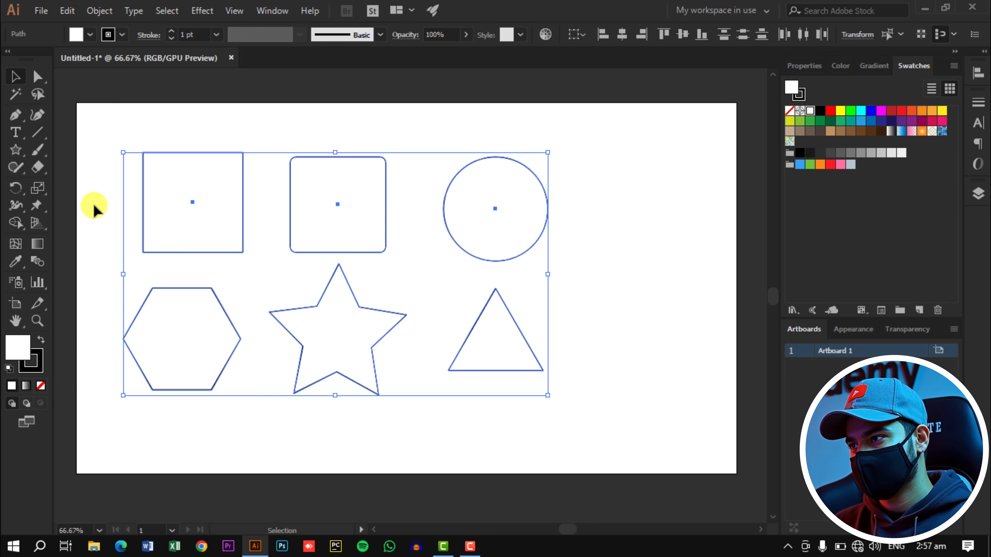
{"action": "left_click_drag", "start_coordinate": [94, 205], "coordinate": [615, 336]}
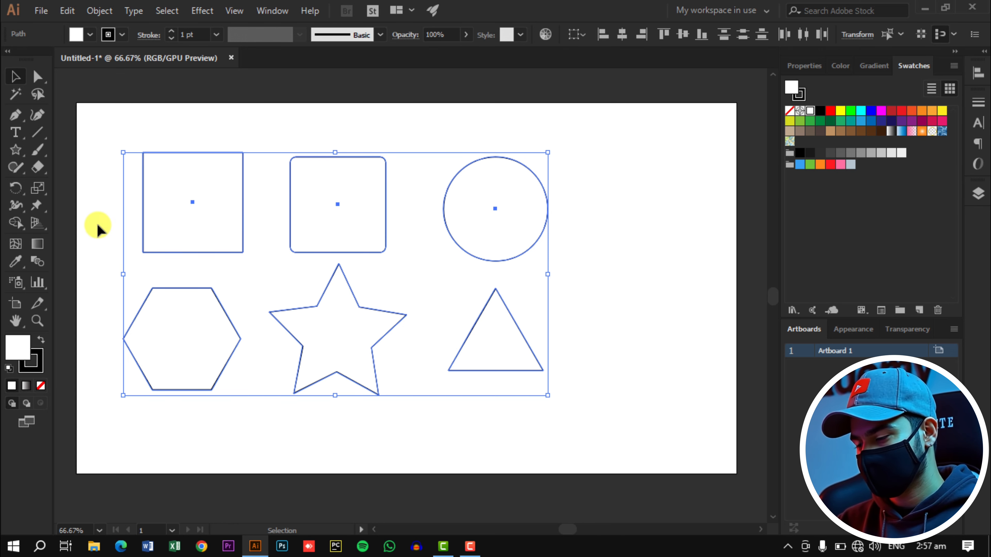
{"action": "left_click_drag", "start_coordinate": [97, 226], "coordinate": [573, 328]}
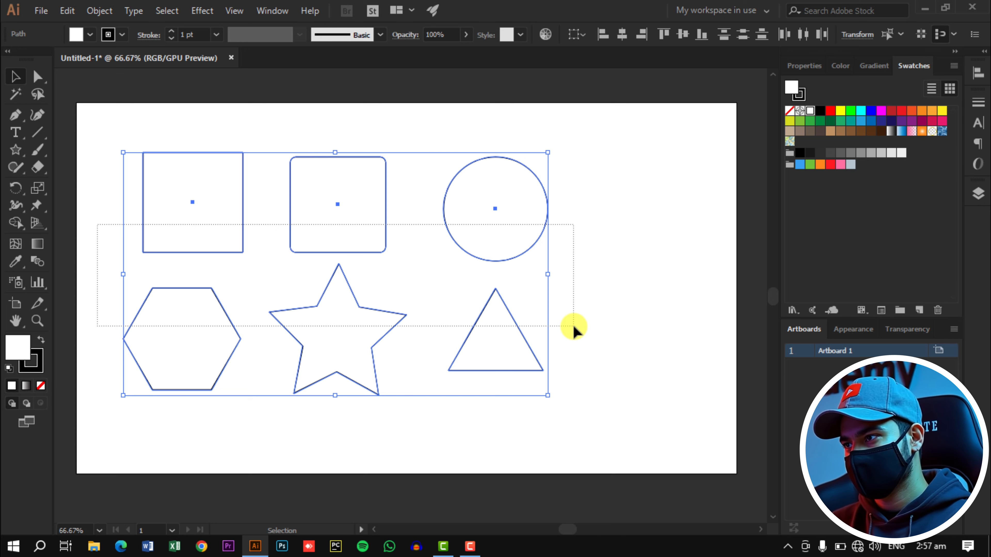
{"action": "left_click_drag", "start_coordinate": [573, 327], "coordinate": [573, 327]}
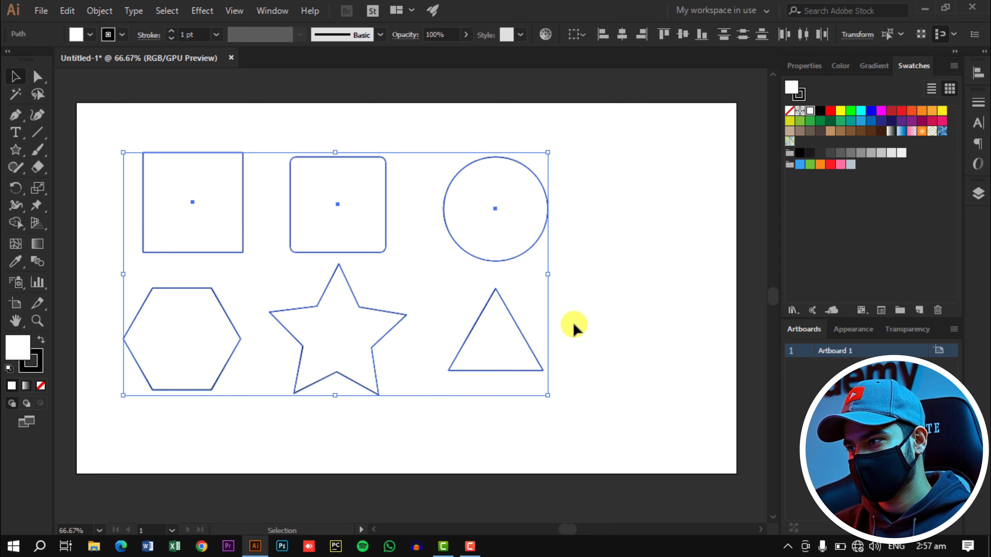
Clear the group selection and select only the square.
{"action": "left_click", "coordinate": [630, 268]}
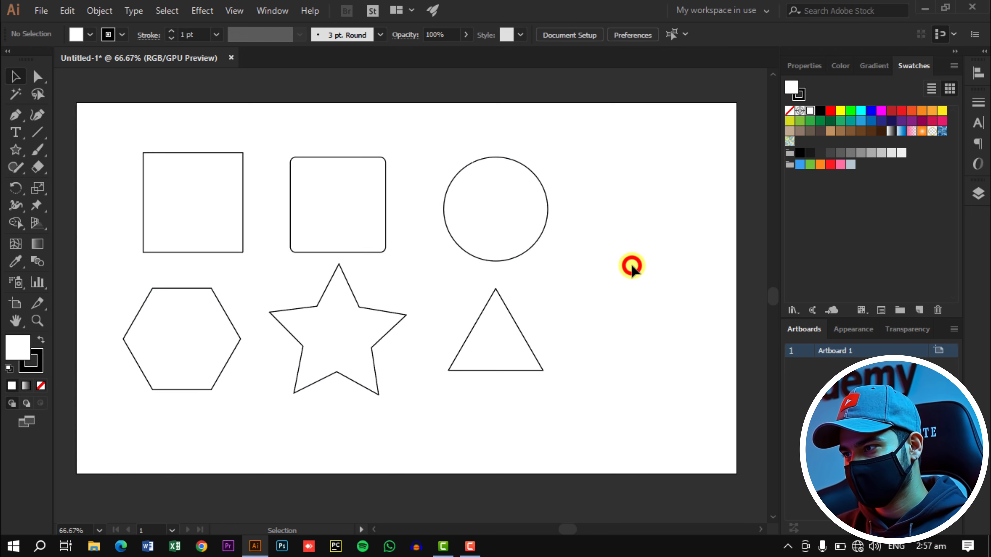
{"action": "left_click", "coordinate": [168, 202]}
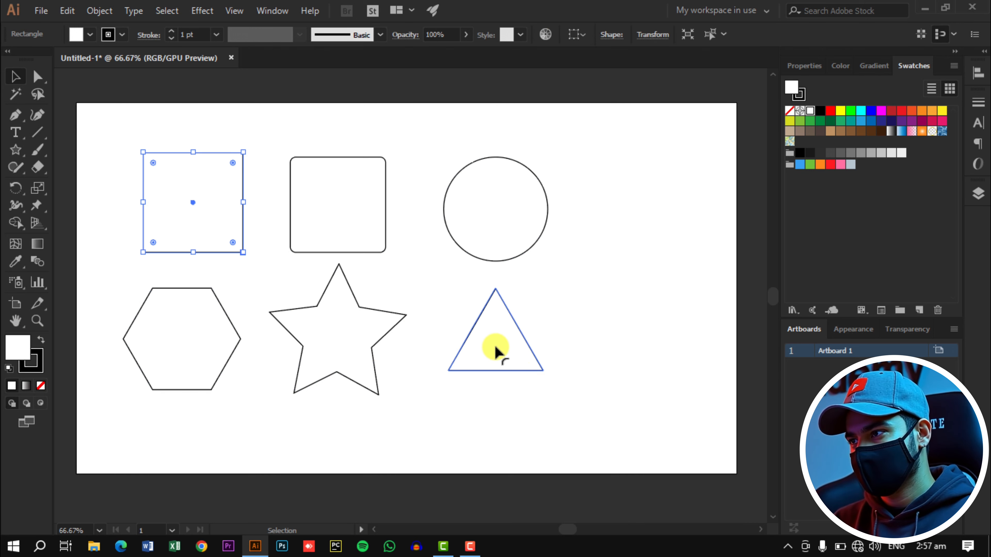
Select the triangle and the square in turn, marquee-select all six shapes, and clear the selection.
{"action": "left_click", "coordinate": [495, 346]}
{"action": "left_click", "coordinate": [184, 197]}
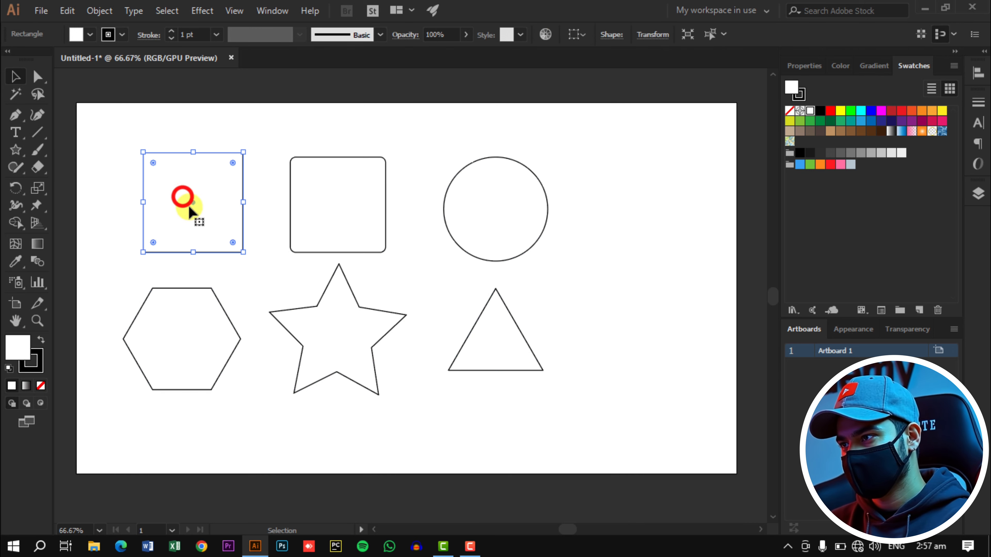
{"action": "left_click", "coordinate": [493, 329]}
{"action": "left_click_drag", "start_coordinate": [104, 160], "coordinate": [563, 383]}
{"action": "left_click", "coordinate": [589, 374]}
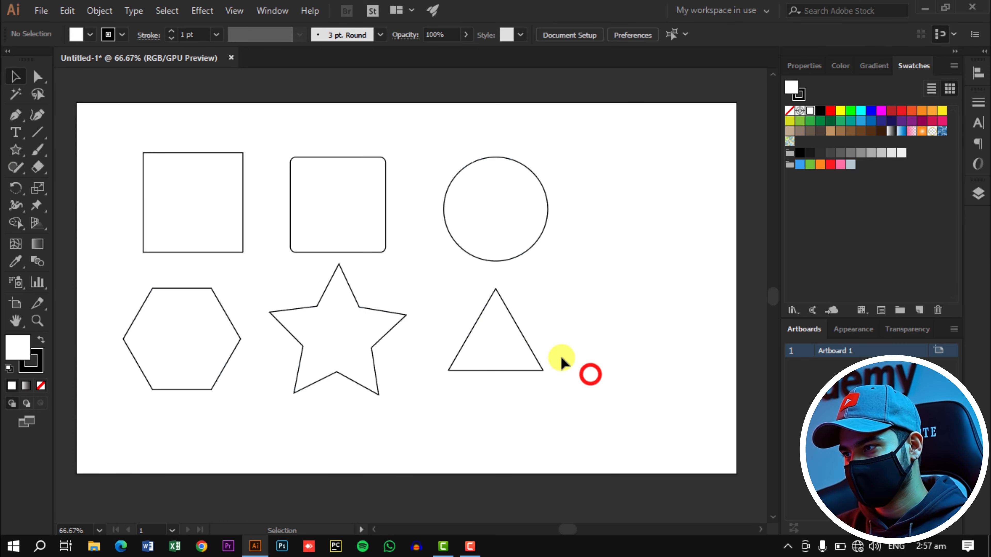
Select the square and add the triangle to the selection, leaving the other four shapes unselected.
{"action": "left_click", "coordinate": [490, 344]}
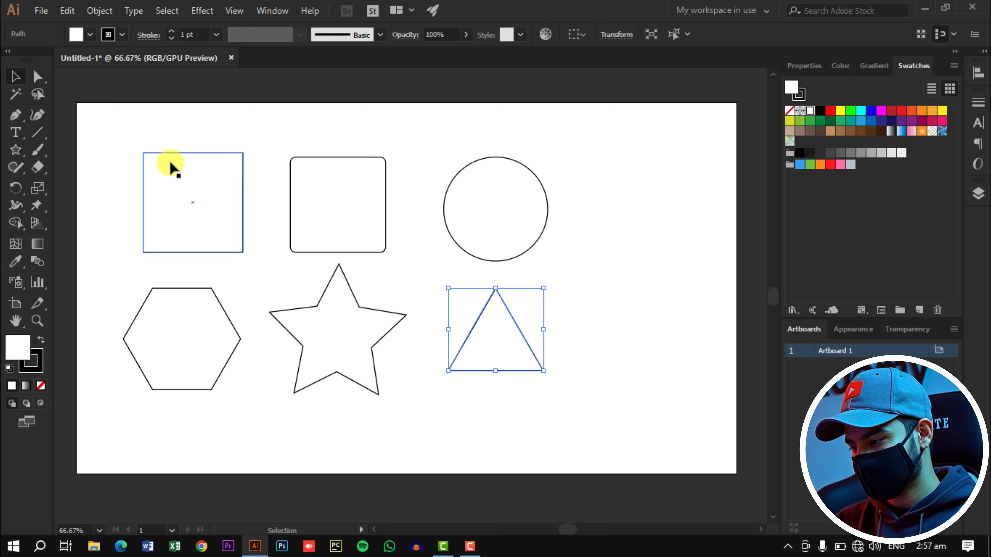
{"action": "left_click", "coordinate": [179, 187]}
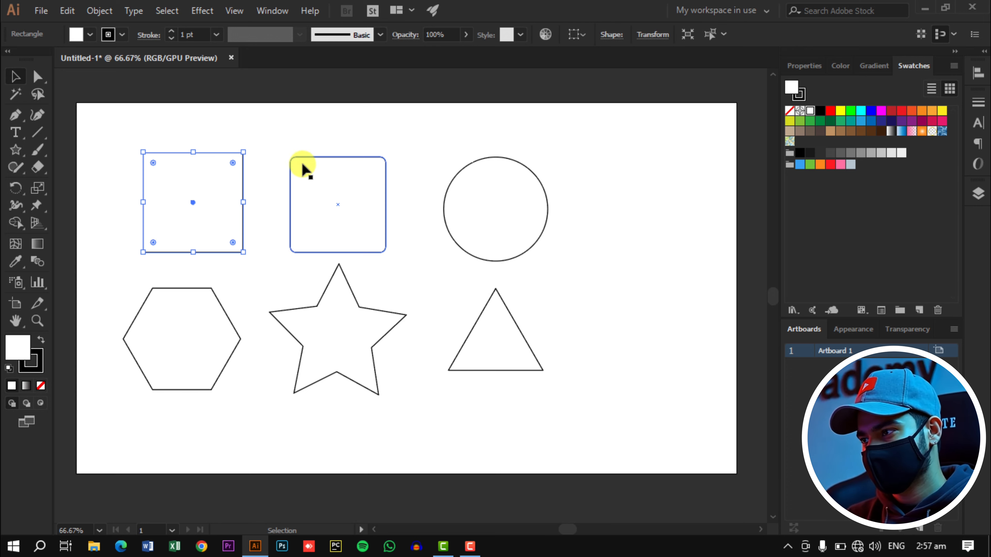
{"action": "left_click", "coordinate": [387, 211]}
{"action": "left_click", "coordinate": [238, 172]}
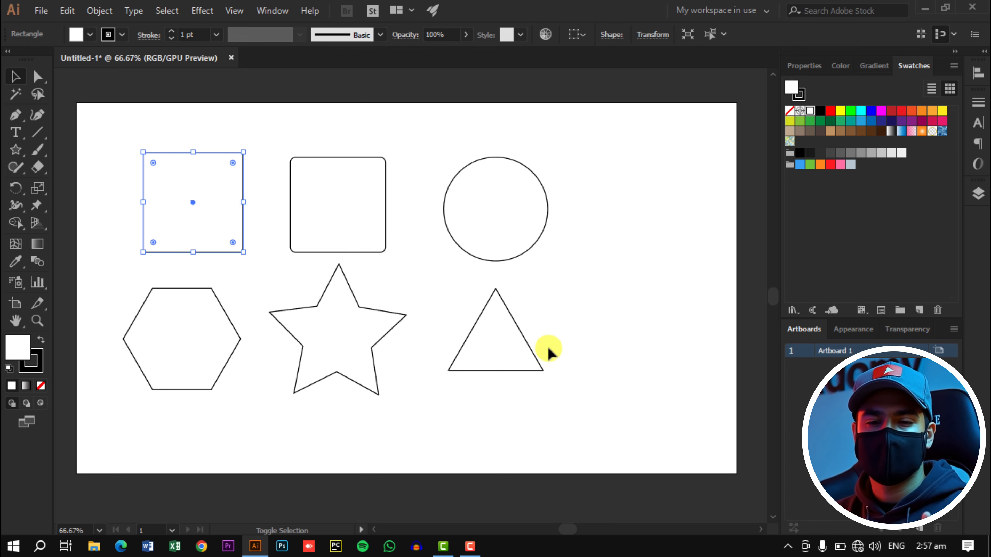
{"action": "left_click", "coordinate": [482, 346], "text": "shift"}
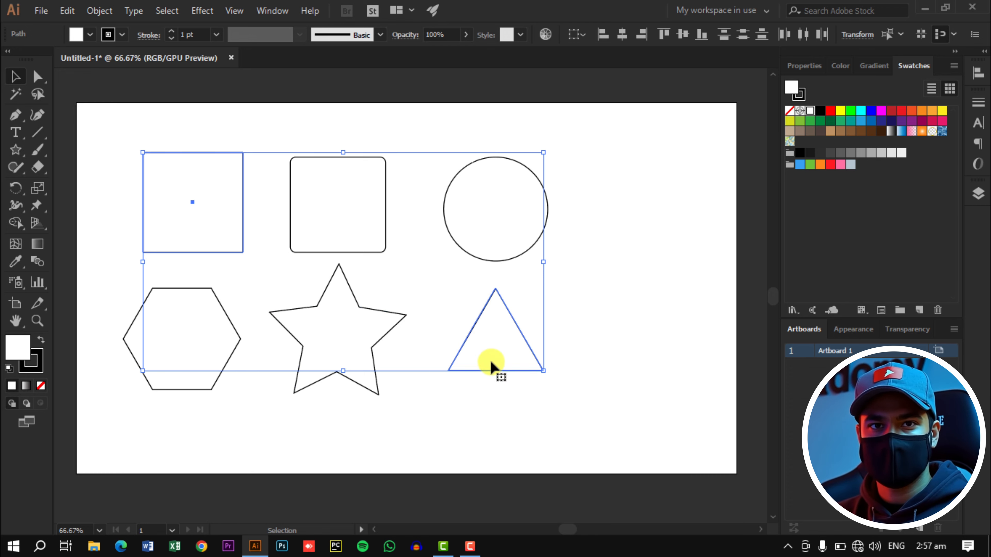
Move the selected square and triangle slightly left and resize them together, making both slightly larger and taller than at first, and deselect them.
{"action": "mouse_move", "coordinate": [494, 341]}
{"action": "left_mouse_down"}
{"action": "mouse_move", "coordinate": [516, 391]}
{"action": "mouse_move", "coordinate": [585, 385]}
{"action": "mouse_move", "coordinate": [580, 354]}
{"action": "mouse_move", "coordinate": [492, 340]}
{"action": "left_mouse_up"}
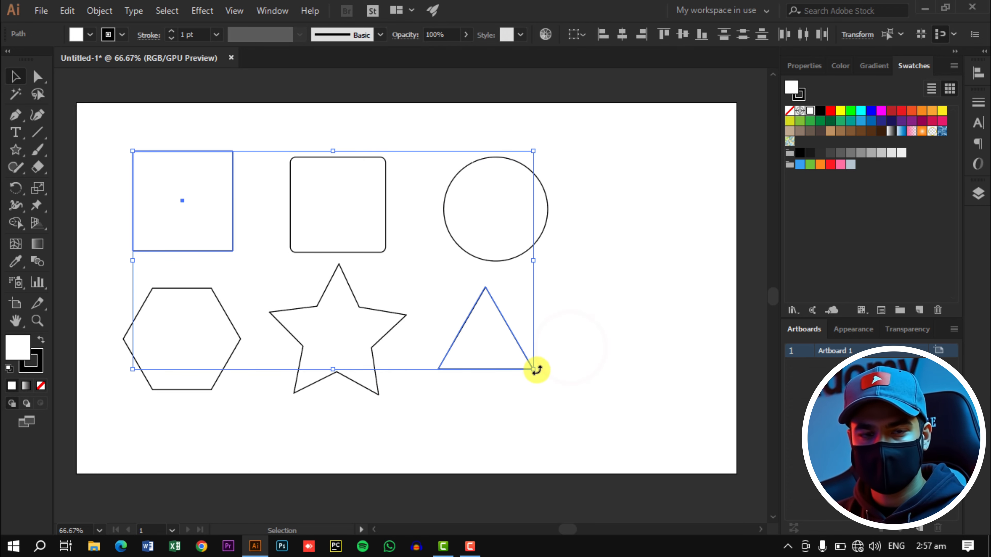
{"action": "mouse_move", "coordinate": [534, 370]}
{"action": "left_mouse_down"}
{"action": "mouse_move", "coordinate": [614, 430]}
{"action": "mouse_move", "coordinate": [509, 354]}
{"action": "mouse_move", "coordinate": [548, 377]}
{"action": "left_mouse_up"}
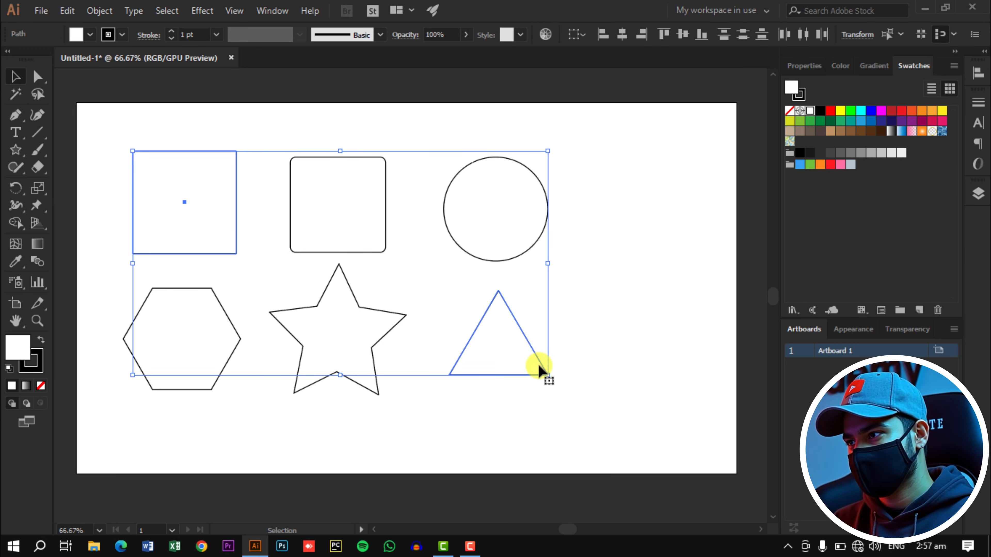
{"action": "left_click_drag", "start_coordinate": [547, 375], "coordinate": [639, 439]}
{"action": "left_click_drag", "start_coordinate": [640, 296], "coordinate": [694, 295]}
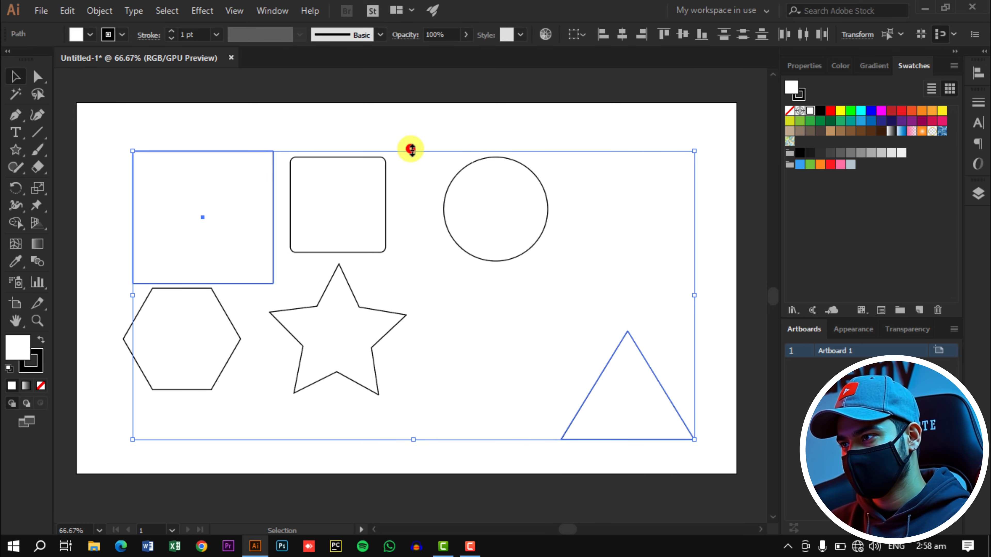
{"action": "mouse_move", "coordinate": [412, 149]}
{"action": "left_mouse_down"}
{"action": "mouse_move", "coordinate": [416, 89]}
{"action": "mouse_move", "coordinate": [413, 202]}
{"action": "mouse_move", "coordinate": [416, 133]}
{"action": "left_mouse_up"}
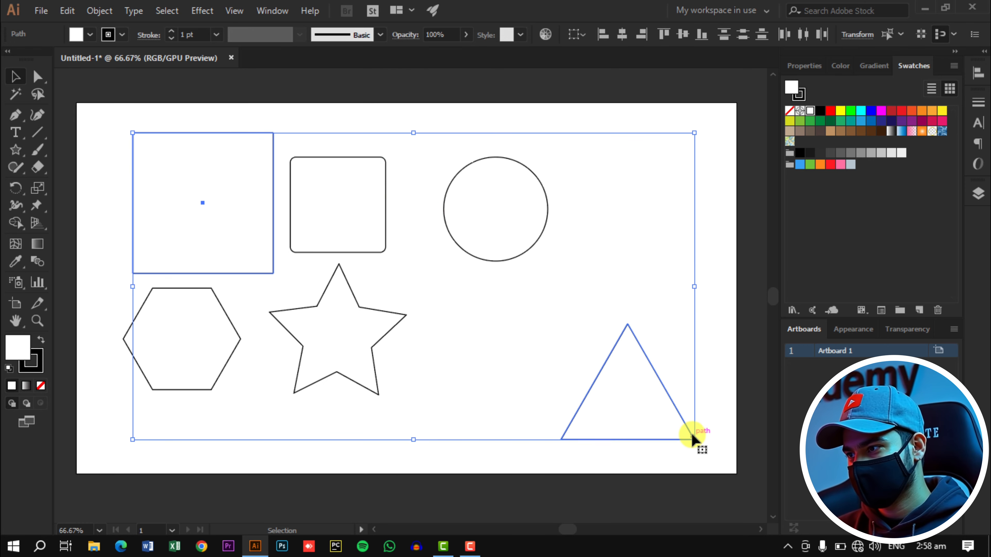
{"action": "left_click_drag", "start_coordinate": [694, 440], "coordinate": [545, 384]}
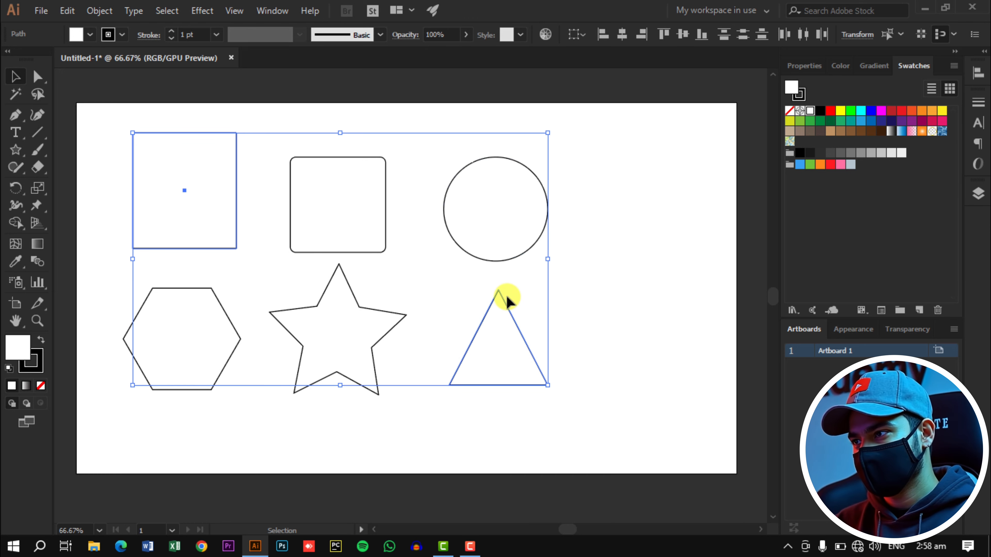
{"action": "left_click", "coordinate": [676, 296]}
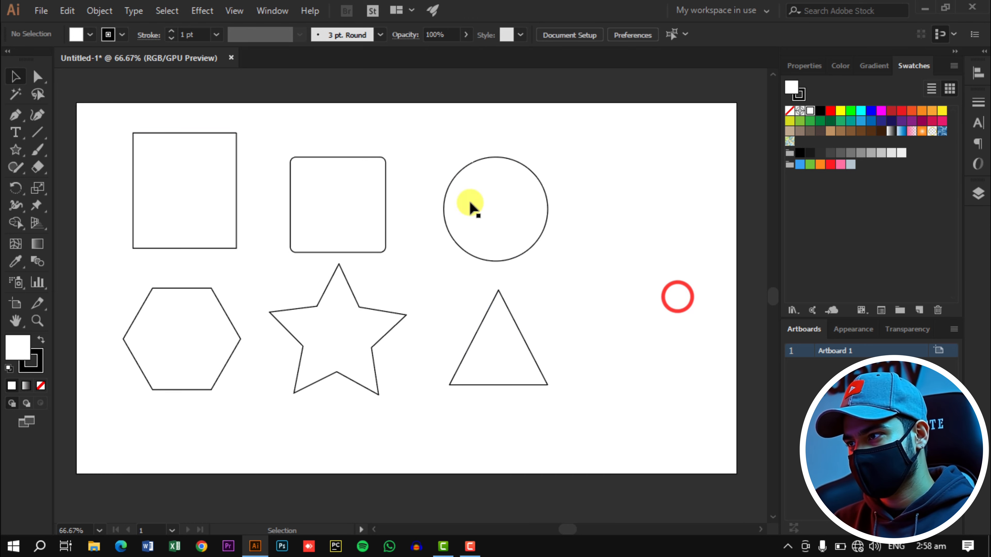
Rotate the triangle in both directions from its corners, bring it back upright, and deselect it.
{"action": "left_click", "coordinate": [511, 366]}
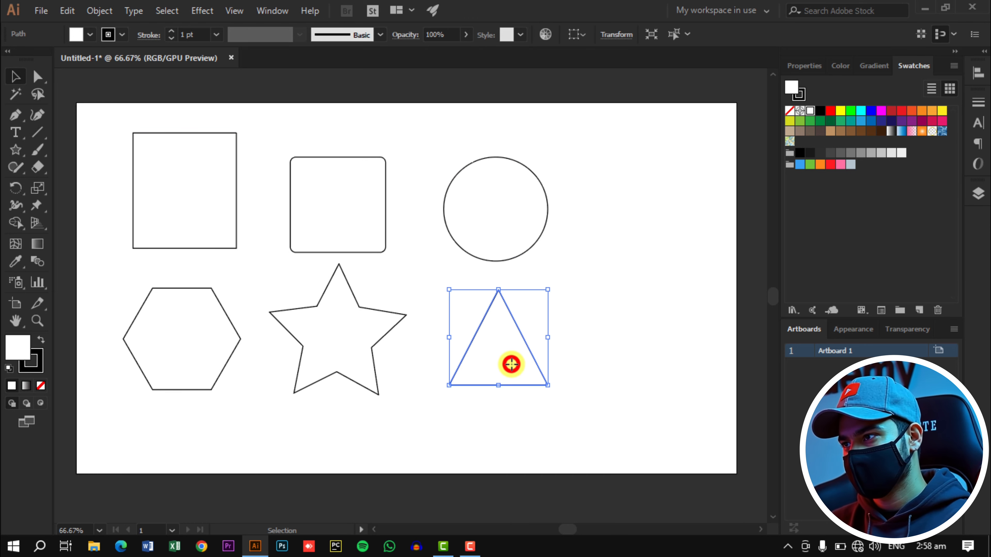
{"action": "left_click", "coordinate": [552, 390]}
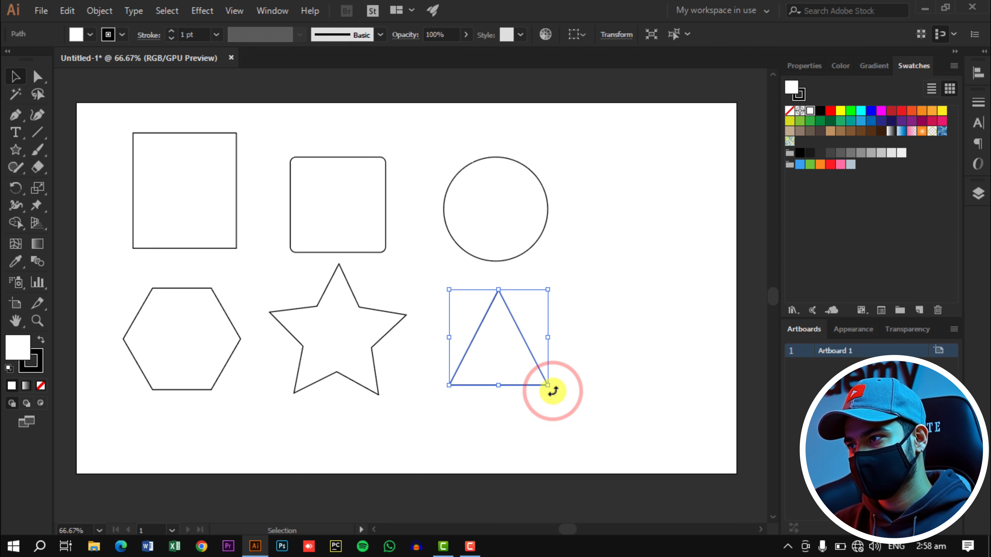
{"action": "left_click_drag", "start_coordinate": [552, 390], "coordinate": [560, 307]}
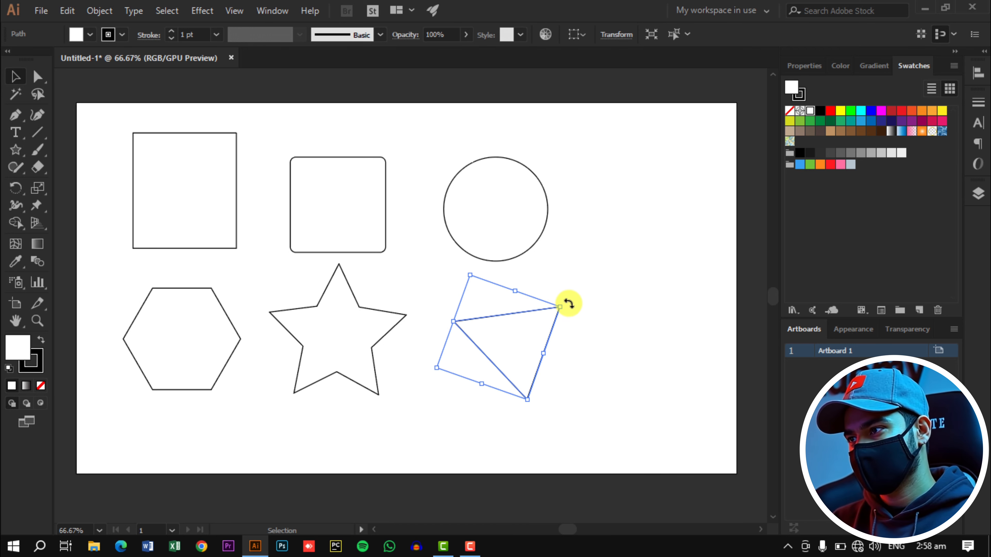
{"action": "left_click_drag", "start_coordinate": [569, 304], "coordinate": [470, 306]}
{"action": "left_click_drag", "start_coordinate": [566, 306], "coordinate": [572, 374]}
{"action": "left_click", "coordinate": [723, 287]}
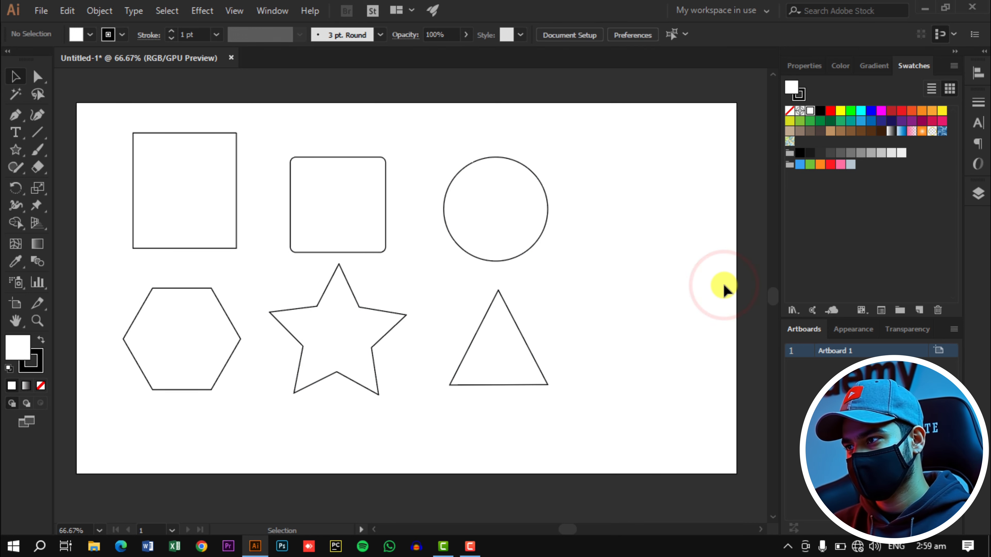
Hide the bounding box with the triangle selected and move the triangle freely around the artboard.
{"action": "left_click", "coordinate": [481, 361]}
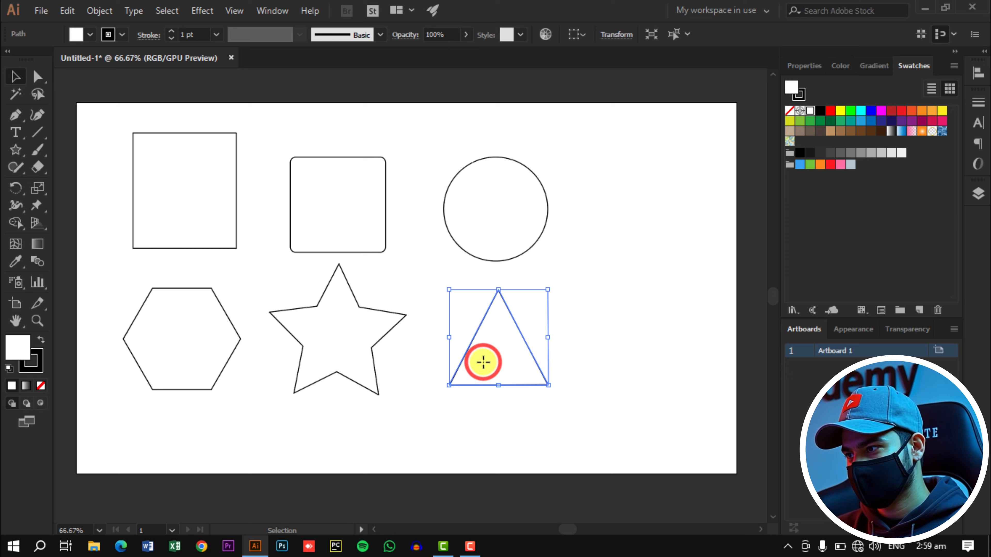
{"action": "left_click", "coordinate": [234, 10]}
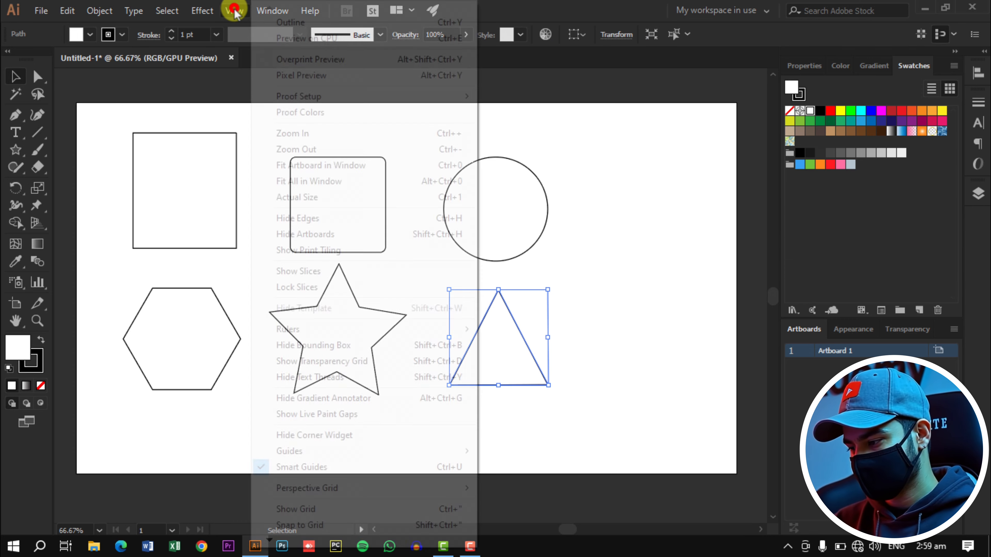
{"action": "left_click", "coordinate": [328, 348]}
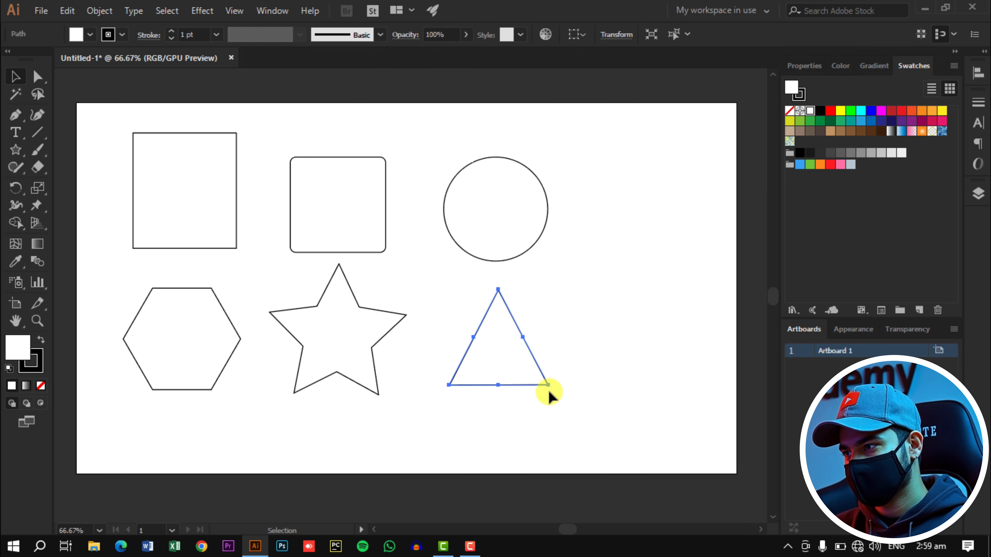
{"action": "left_click_drag", "start_coordinate": [549, 385], "coordinate": [504, 352]}
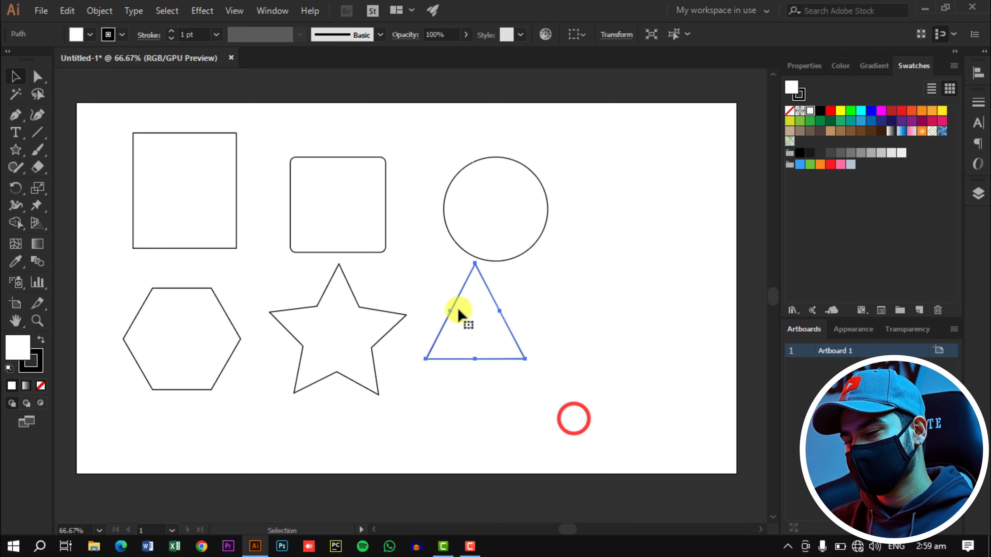
{"action": "left_click_drag", "start_coordinate": [463, 310], "coordinate": [508, 393]}
{"action": "left_click_drag", "start_coordinate": [525, 434], "coordinate": [578, 388]}
Add the rounded rectangle and hexagon to the triangle selection, move the selected shapes together, and deselect them.
{"action": "left_click", "coordinate": [320, 214], "text": "shift"}
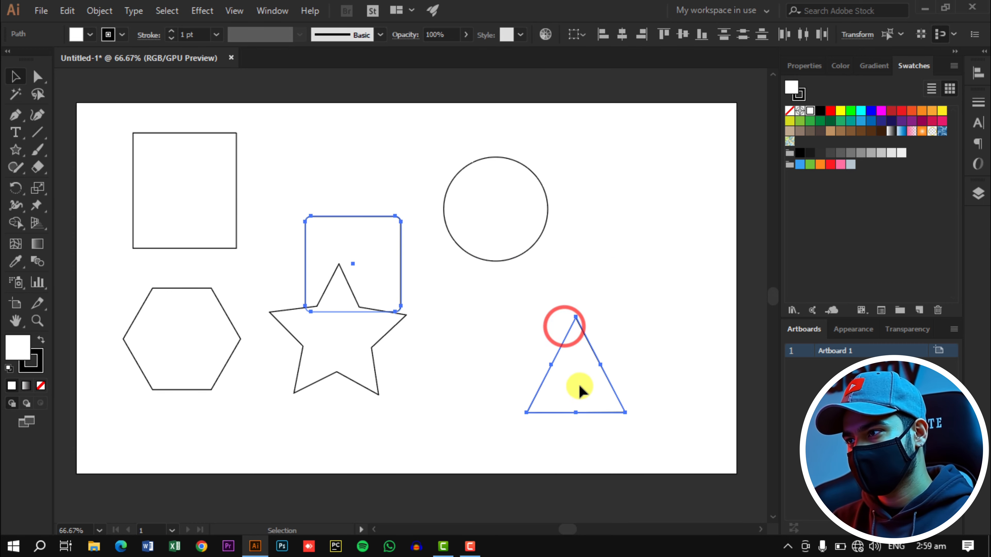
{"action": "key", "text": "ctrl+z"}
{"action": "left_click", "coordinate": [179, 343], "text": "shift"}
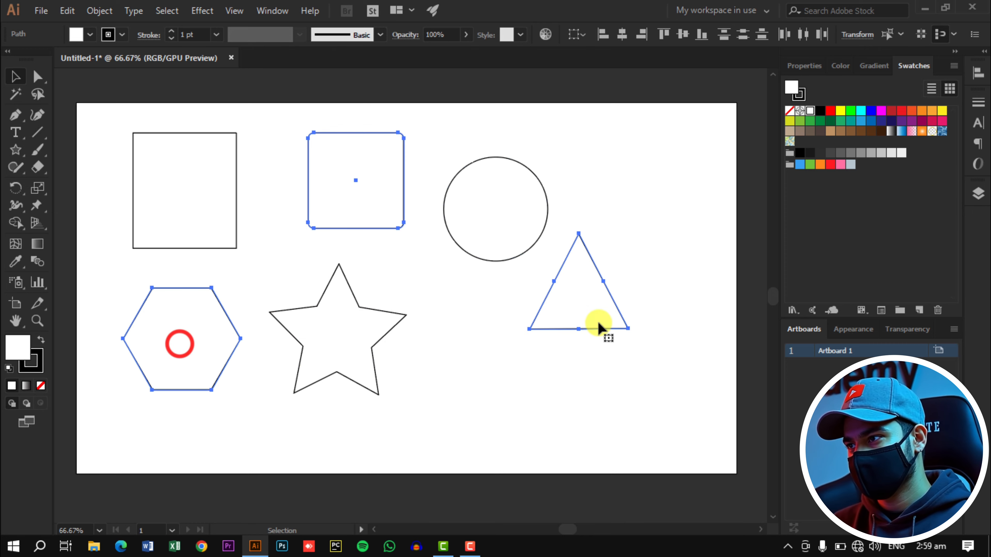
{"action": "left_click_drag", "start_coordinate": [597, 323], "coordinate": [506, 422]}
{"action": "key", "text": "ctrl+z"}
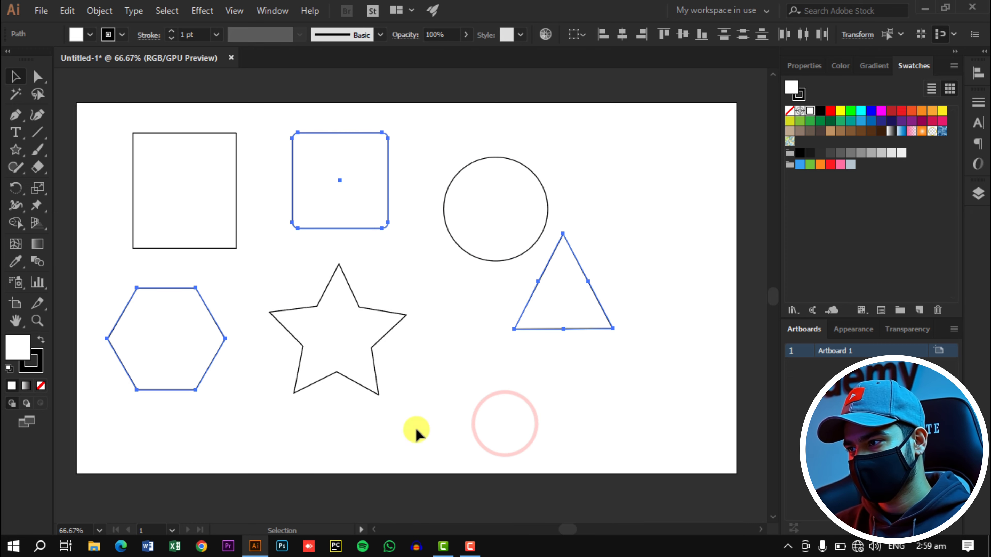
{"action": "left_click", "coordinate": [492, 396]}
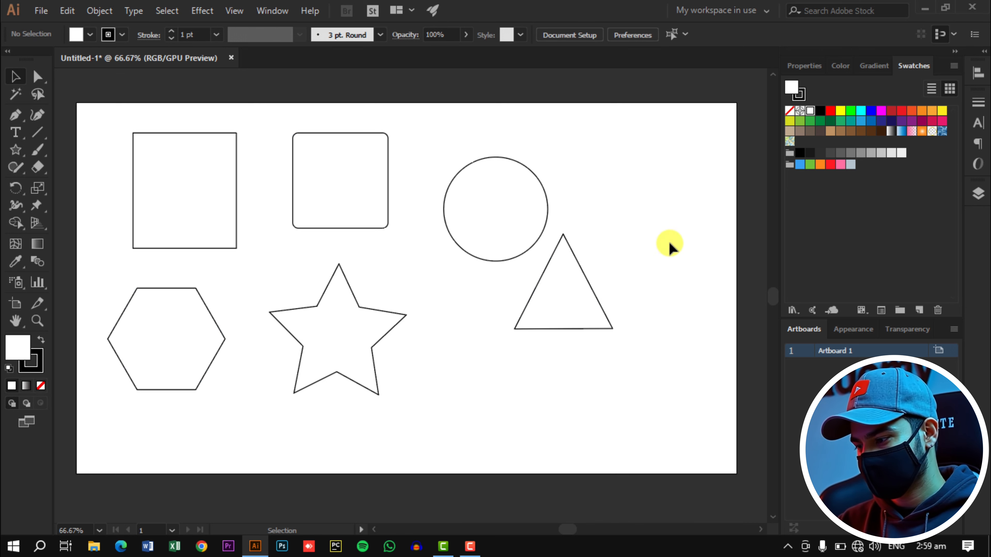
Show the bounding box again on the triangle, move the triangle directly beneath the circle, and deselect it.
{"action": "left_click", "coordinate": [551, 296]}
{"action": "left_click", "coordinate": [234, 11]}
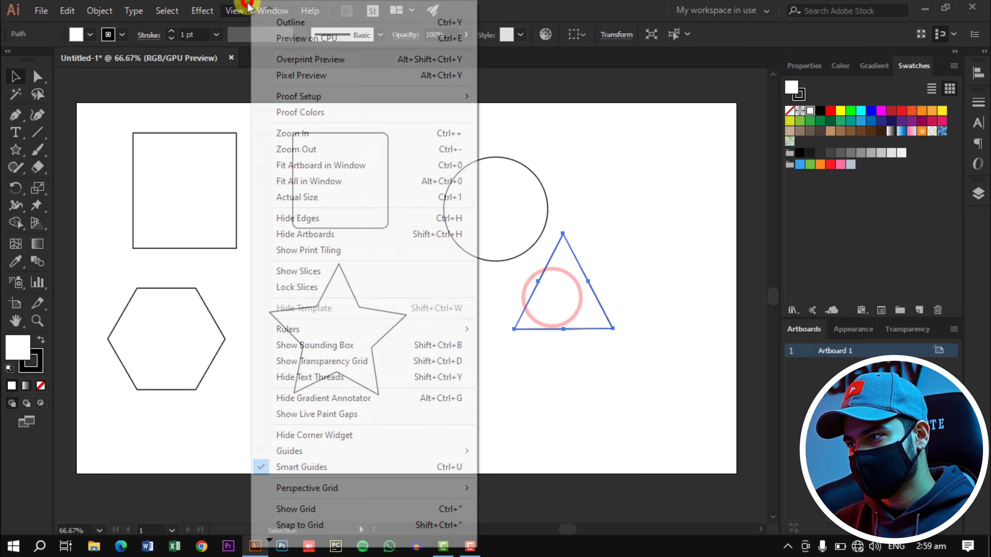
{"action": "left_click", "coordinate": [299, 345]}
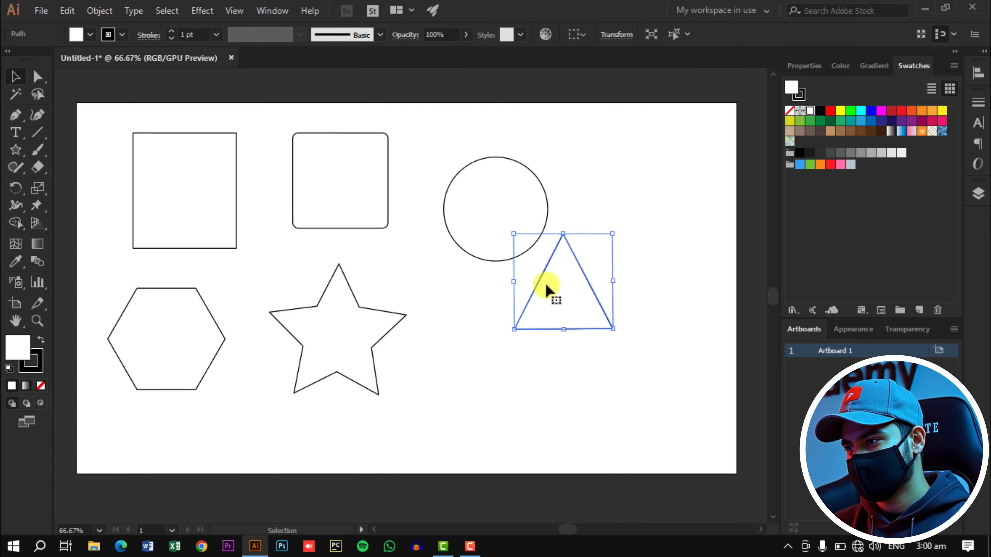
{"action": "left_click_drag", "start_coordinate": [545, 282], "coordinate": [477, 338]}
{"action": "left_click", "coordinate": [425, 225]}
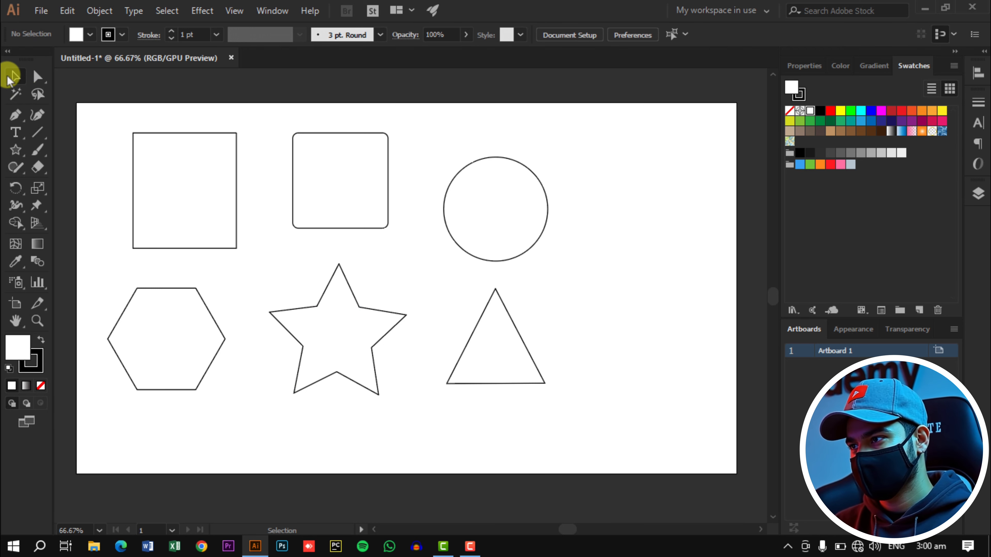
Zoom in on the circle to 400% with the Zoom tool.
{"action": "key", "text": "z"}
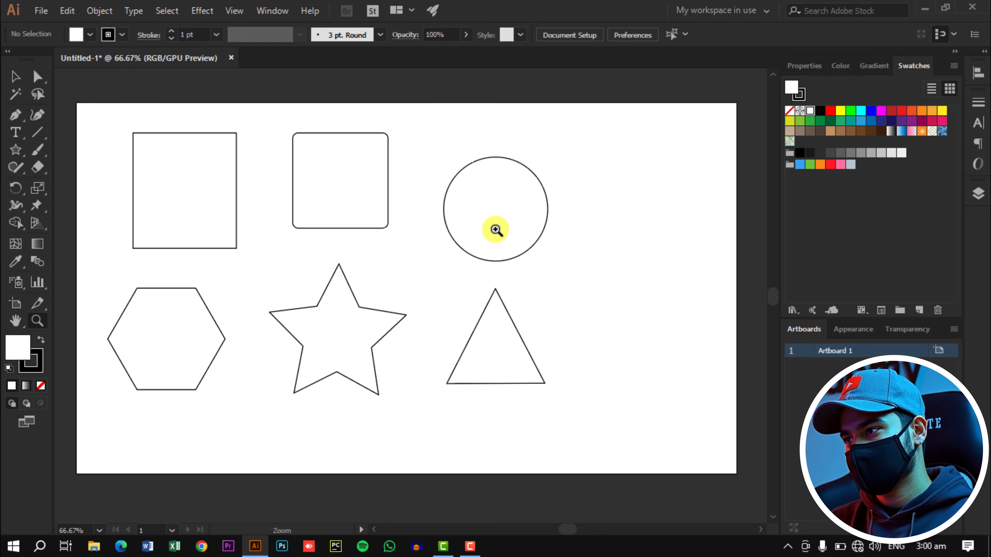
{"action": "left_click", "coordinate": [495, 230]}
{"action": "left_click_drag", "start_coordinate": [469, 277], "coordinate": [445, 292]}
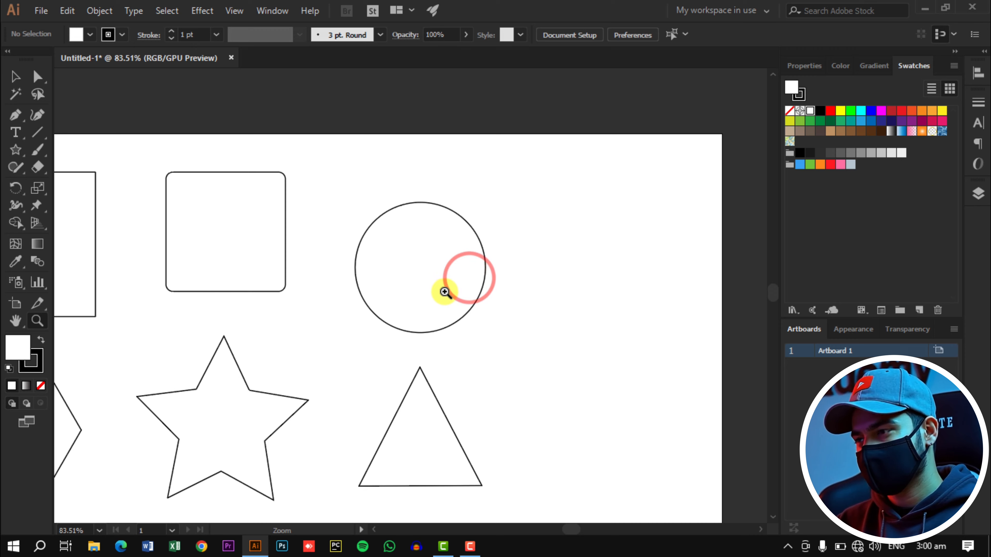
{"action": "left_click", "coordinate": [444, 292]}
{"action": "left_click", "coordinate": [446, 287]}
{"action": "left_click", "coordinate": [278, 232]}
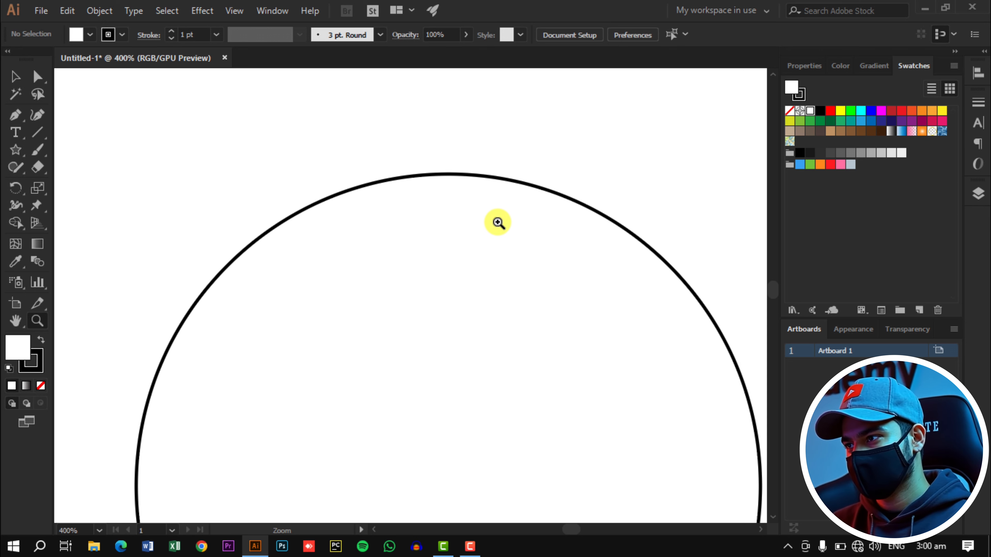
Zoom back out to 66.67% with the Zoom tool to view most of the artboard.
{"action": "left_click", "coordinate": [497, 222], "text": "alt"}
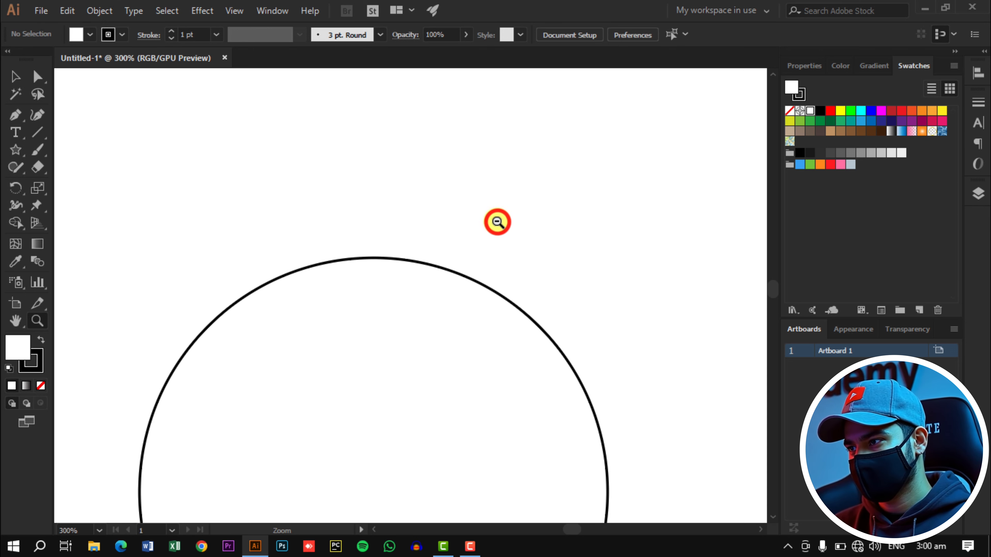
{"action": "left_click", "coordinate": [497, 222], "text": "alt"}
{"action": "left_click", "coordinate": [312, 417], "text": "alt"}
{"action": "left_click", "coordinate": [341, 422], "text": "alt"}
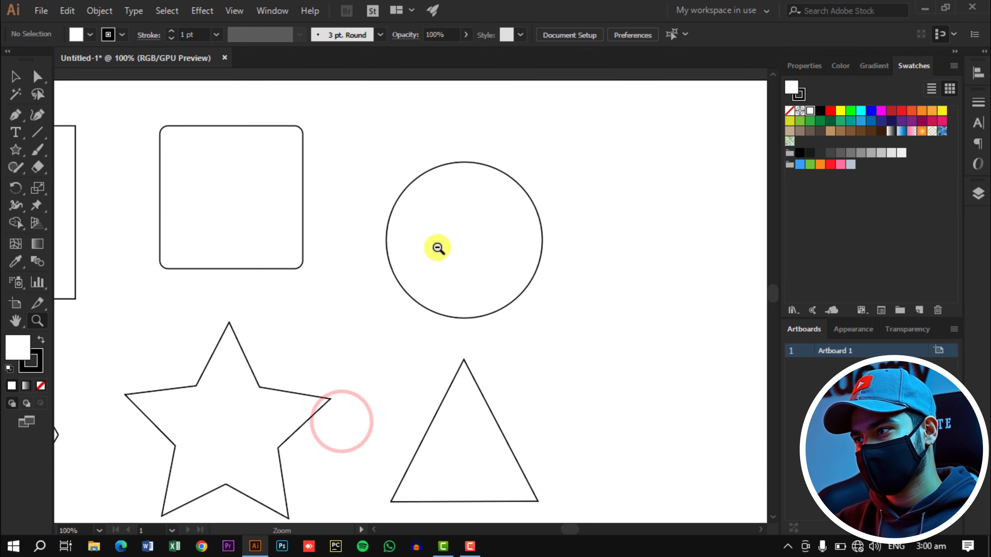
{"action": "left_click", "coordinate": [438, 249], "text": "alt"}
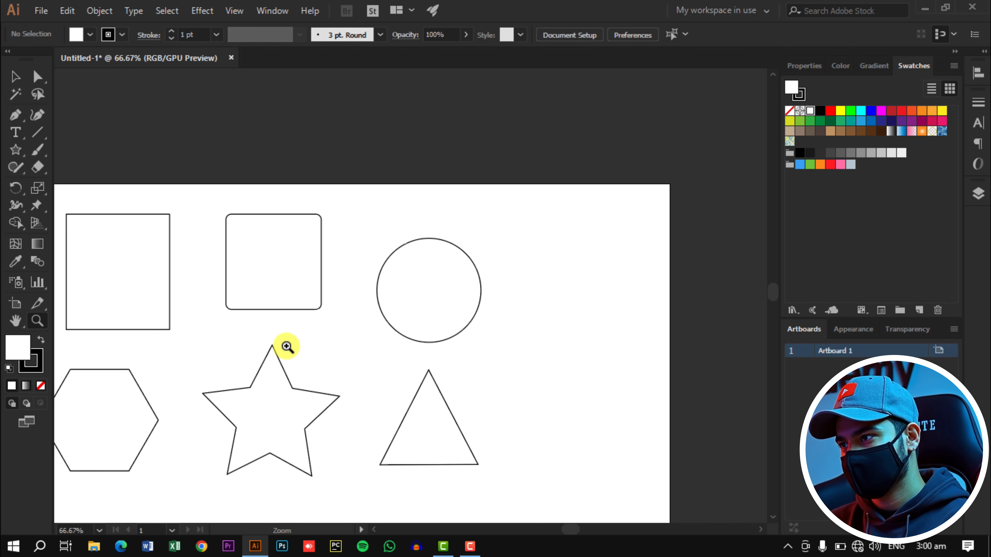
Scroll the artboard view up and down repeatedly at 66.67% zoom, ending with the artboard's lower edge in view.
{"action": "scroll", "coordinate": [365, 297], "scroll_direction": "down", "scroll_amount": 3}
{"action": "scroll", "coordinate": [365, 297], "scroll_direction": "up", "scroll_amount": 2}
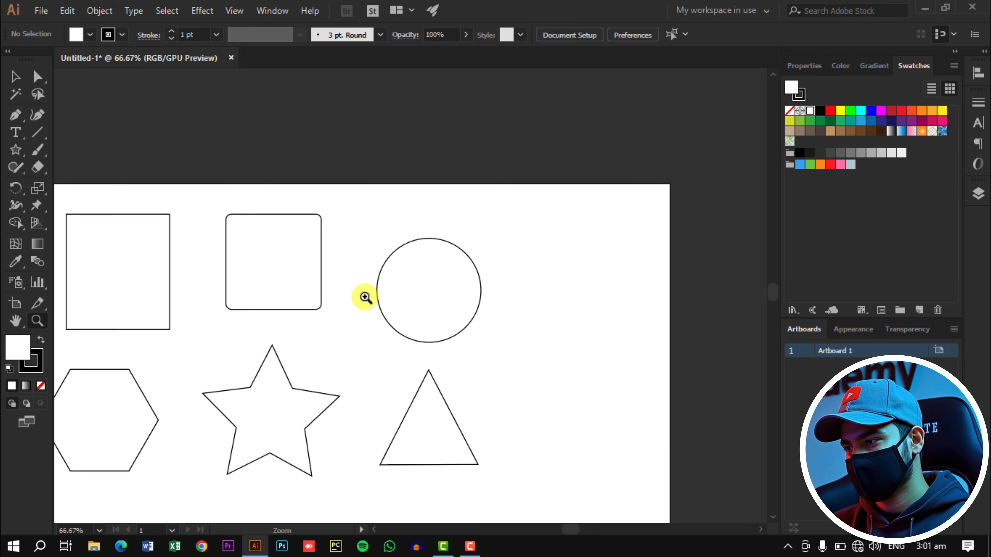
{"action": "scroll", "coordinate": [365, 297], "scroll_direction": "down", "scroll_amount": 2}
{"action": "scroll", "coordinate": [365, 297], "scroll_direction": "up", "scroll_amount": 2}
{"action": "scroll", "coordinate": [365, 297], "scroll_direction": "down", "scroll_amount": 2}
{"action": "scroll", "coordinate": [365, 297], "scroll_direction": "up", "scroll_amount": 1}
{"action": "scroll", "coordinate": [365, 297], "scroll_direction": "down", "scroll_amount": 2}
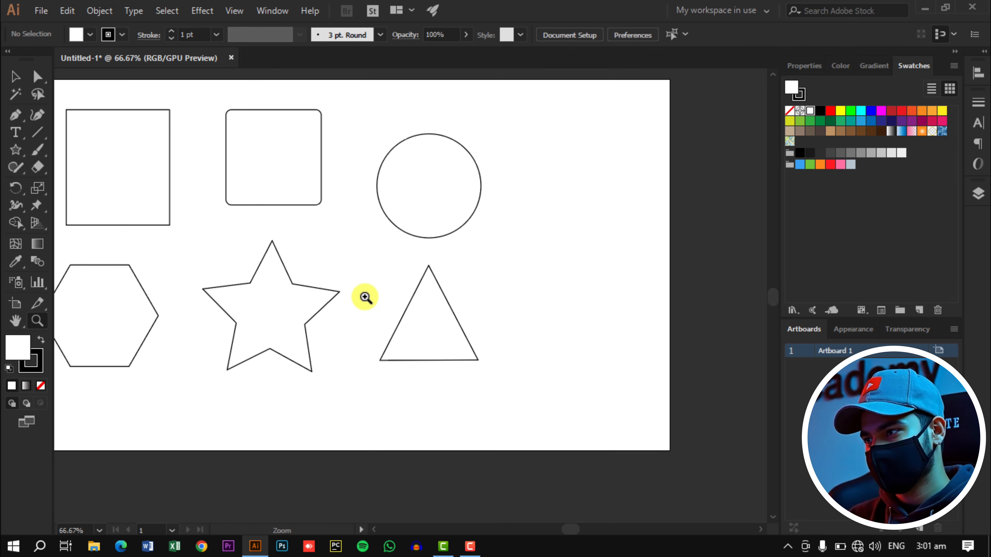
Scroll the artboard view up and down, zoom in to 100%, and activate the Selection tool.
{"action": "scroll", "coordinate": [365, 297], "scroll_direction": "up", "scroll_amount": 4}
{"action": "scroll", "coordinate": [365, 297], "scroll_direction": "down", "scroll_amount": 2}
{"action": "scroll", "coordinate": [365, 297], "scroll_direction": "up", "scroll_amount": 2}
{"action": "scroll", "coordinate": [365, 297], "scroll_direction": "down", "scroll_amount": 4}
{"action": "key", "text": "ctrl+equal"}
{"action": "key", "text": "v"}
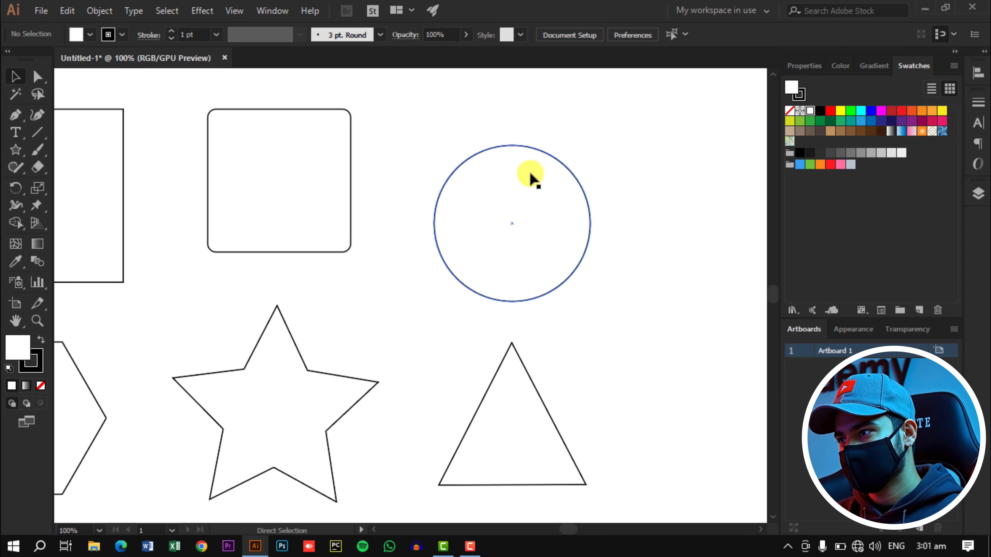
Scroll the view sideways back and forth across the shapes at 100% zoom.
{"action": "scroll", "coordinate": [530, 178], "scroll_direction": "right", "scroll_amount": 10}
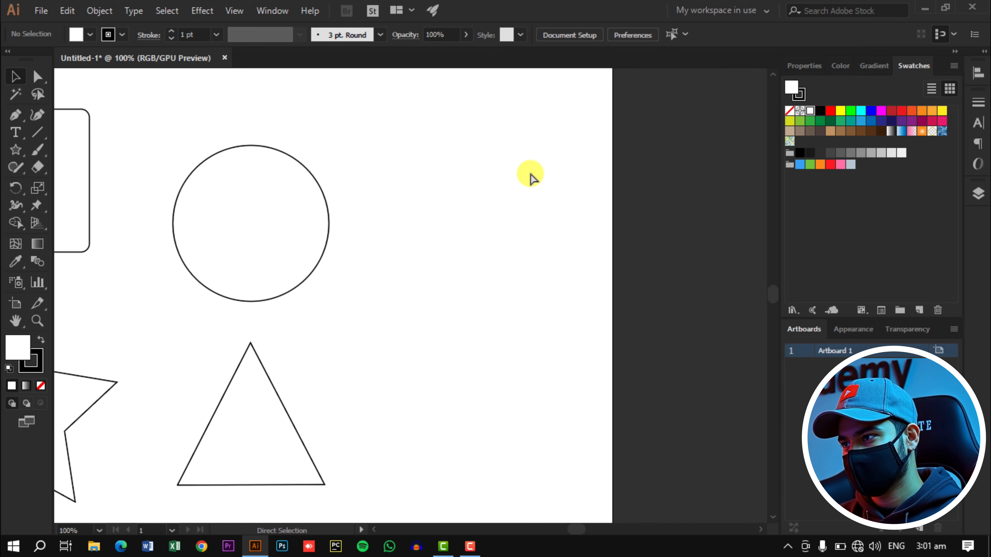
{"action": "scroll", "coordinate": [530, 177], "scroll_direction": "left", "scroll_amount": 20}
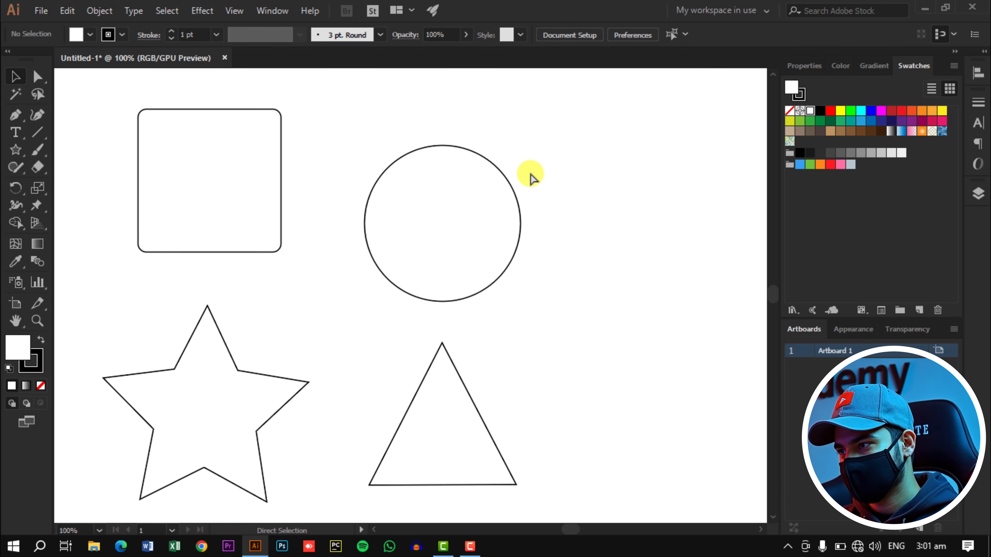
{"action": "scroll", "coordinate": [530, 177], "scroll_direction": "right", "scroll_amount": 18}
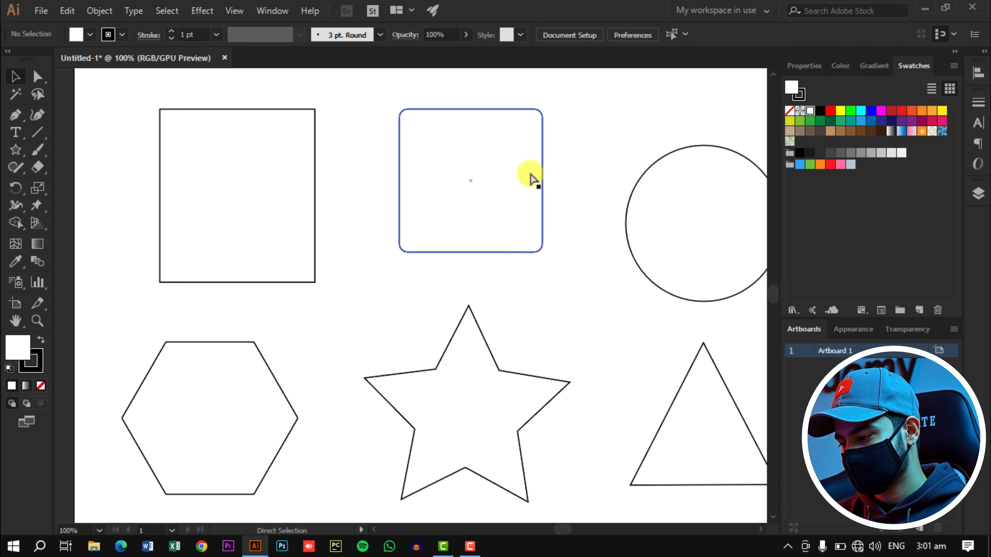
{"action": "scroll", "coordinate": [531, 177], "scroll_direction": "left", "scroll_amount": 6}
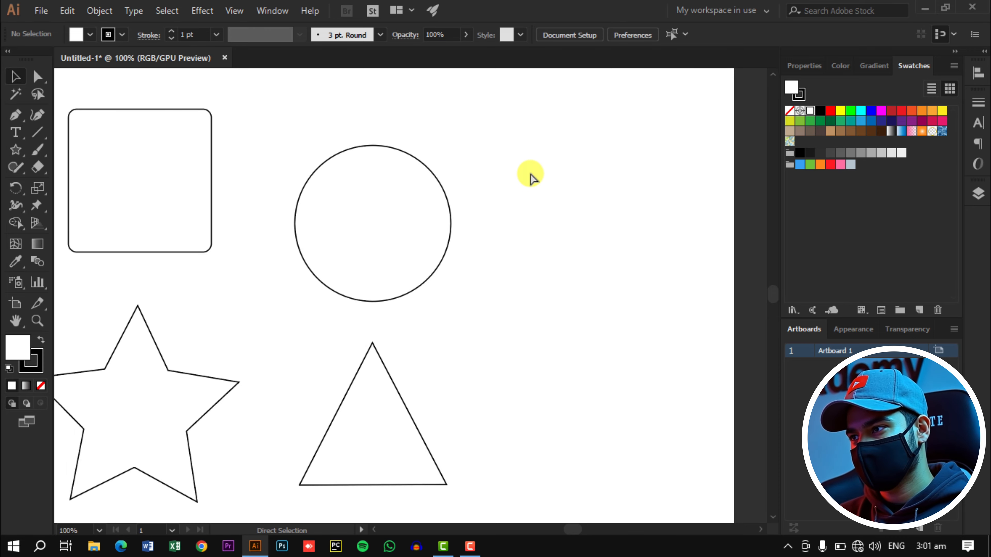
{"action": "scroll", "coordinate": [530, 178], "scroll_direction": "left", "scroll_amount": 3}
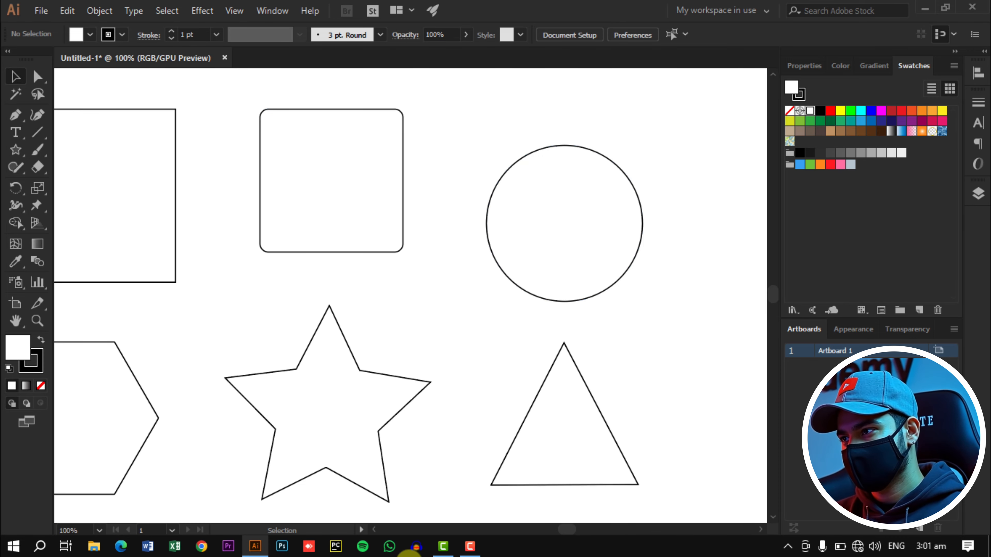
Zoom in to 200% and back out to 66.67% with the Zoom tool, bringing all six shapes into view.
{"action": "left_click", "coordinate": [37, 321]}
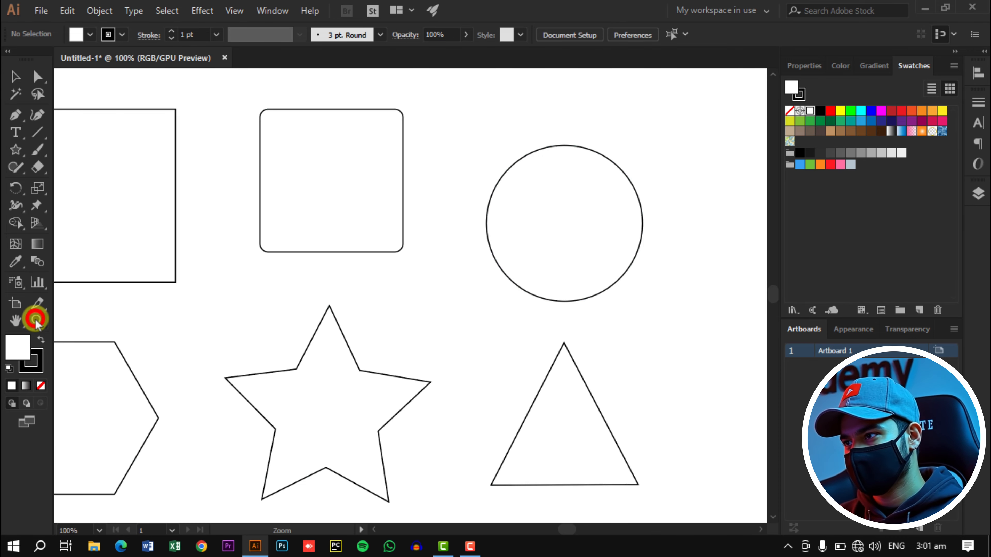
{"action": "left_click", "coordinate": [600, 208]}
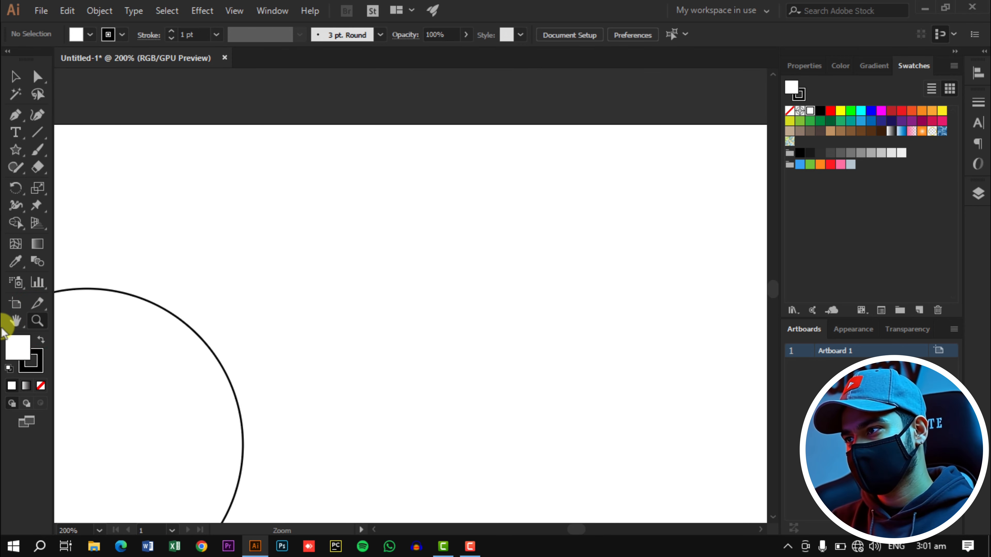
{"action": "left_click", "coordinate": [493, 292], "text": "alt"}
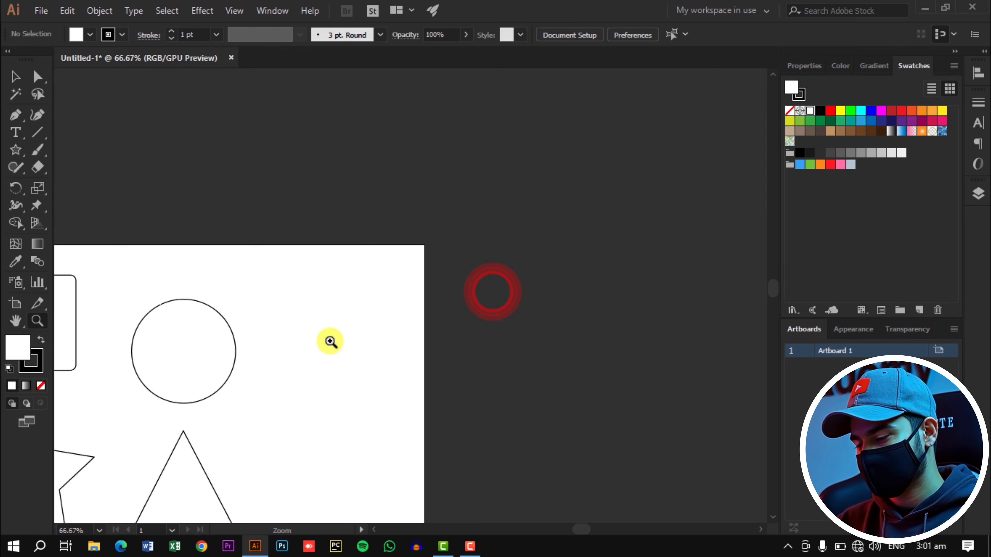
{"action": "scroll", "coordinate": [330, 332], "scroll_direction": "right", "scroll_amount": 2}
{"action": "scroll", "coordinate": [330, 333], "scroll_direction": "left", "scroll_amount": 10}
{"action": "scroll", "coordinate": [420, 294], "scroll_direction": "left", "scroll_amount": 2}
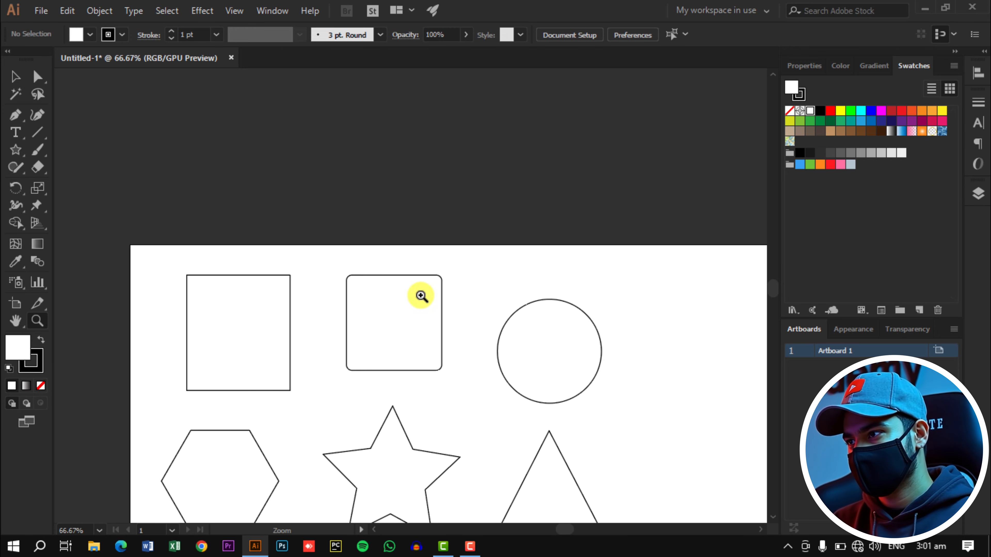
{"action": "scroll", "coordinate": [508, 259], "scroll_direction": "down", "scroll_amount": 5}
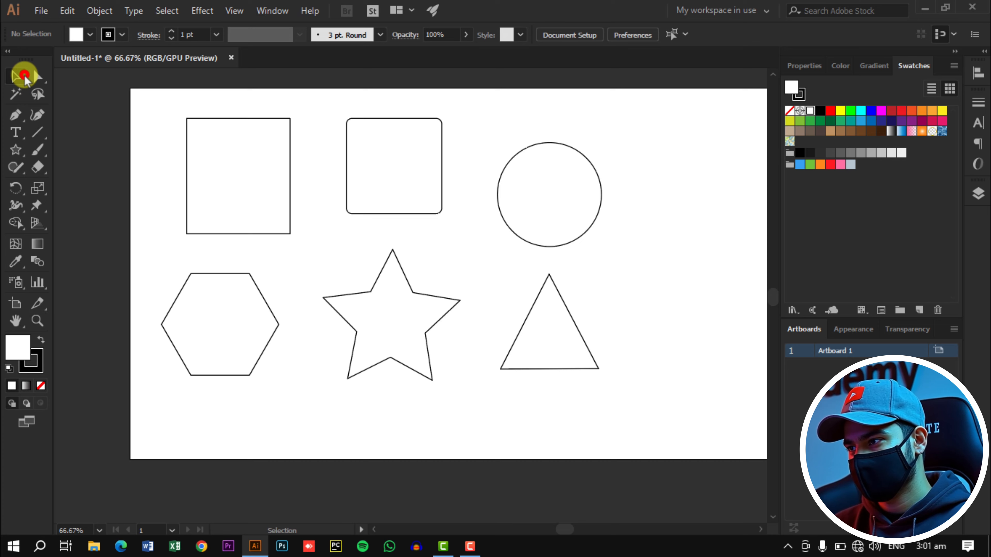
With the Selection tool active, zoom in and out around the circle up to 400%, and out to 3.13% to view the whole canvas.
{"action": "scroll", "coordinate": [542, 250], "scroll_direction": "up", "scroll_amount": 4}
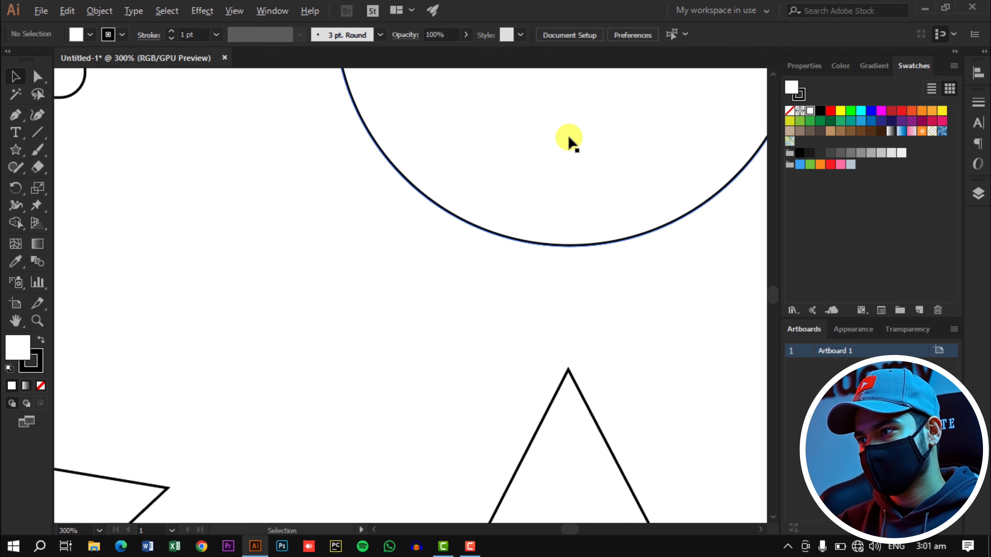
{"action": "scroll", "coordinate": [568, 135], "scroll_direction": "down", "scroll_amount": 5}
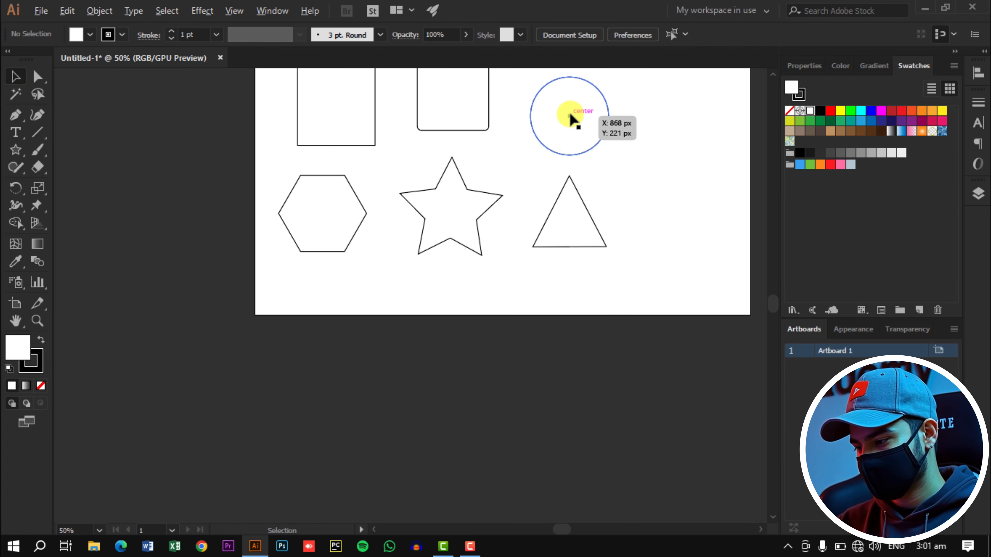
{"action": "scroll", "coordinate": [573, 98], "scroll_direction": "up", "scroll_amount": 6}
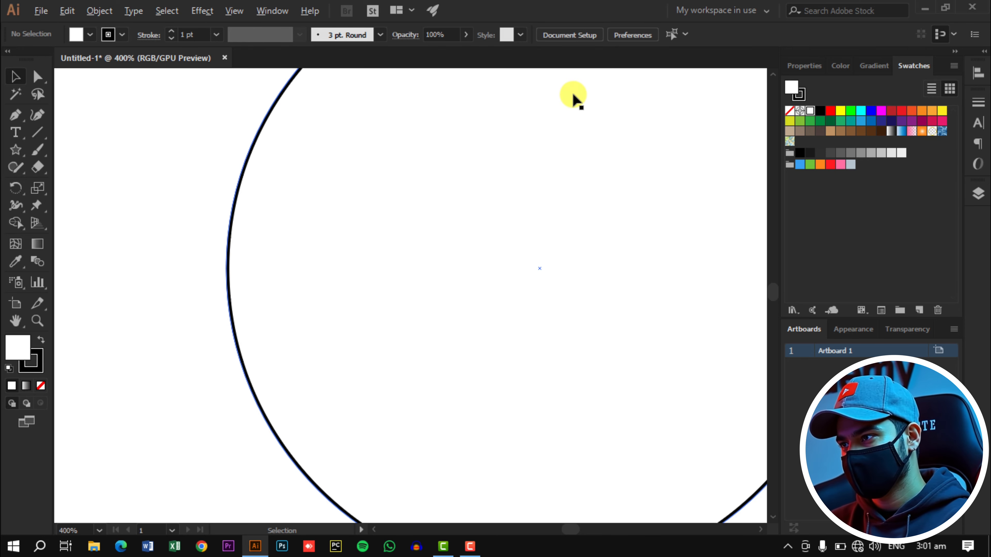
{"action": "scroll", "coordinate": [573, 97], "scroll_direction": "down", "scroll_amount": 5}
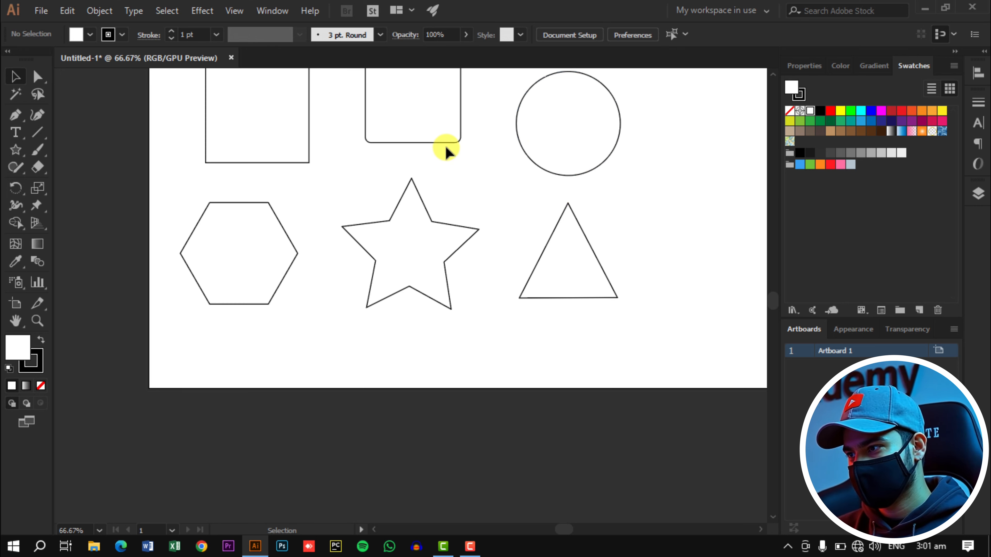
{"action": "scroll", "coordinate": [445, 147], "scroll_direction": "down", "scroll_amount": 8}
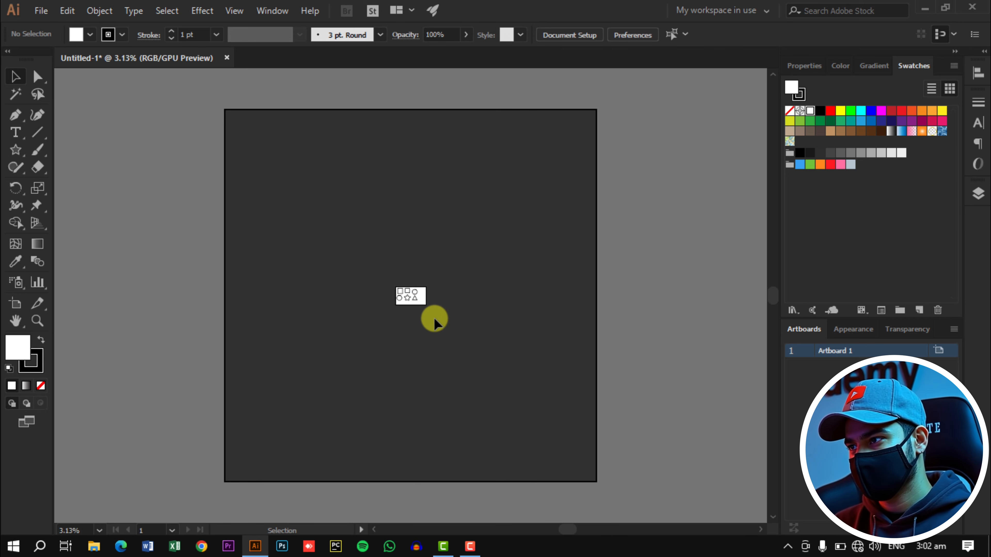
At 100% zoom, move the circle off the artboard onto the canvas and back in, above and to the right of the triangle.
{"action": "scroll", "coordinate": [434, 320], "scroll_direction": "up", "scroll_amount": 6}
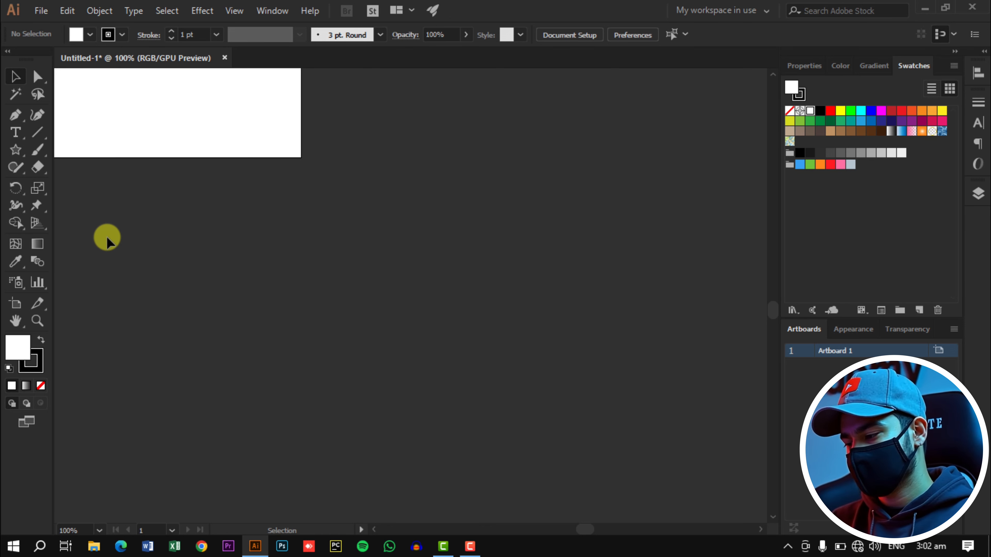
{"action": "scroll", "coordinate": [113, 238], "scroll_direction": "up", "scroll_amount": 3}
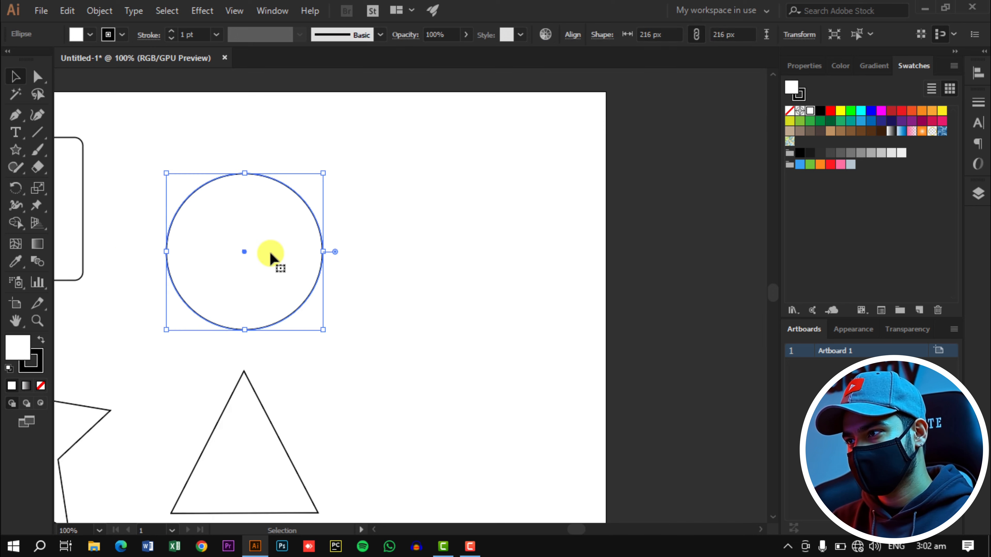
{"action": "left_click_drag", "start_coordinate": [271, 269], "coordinate": [750, 260]}
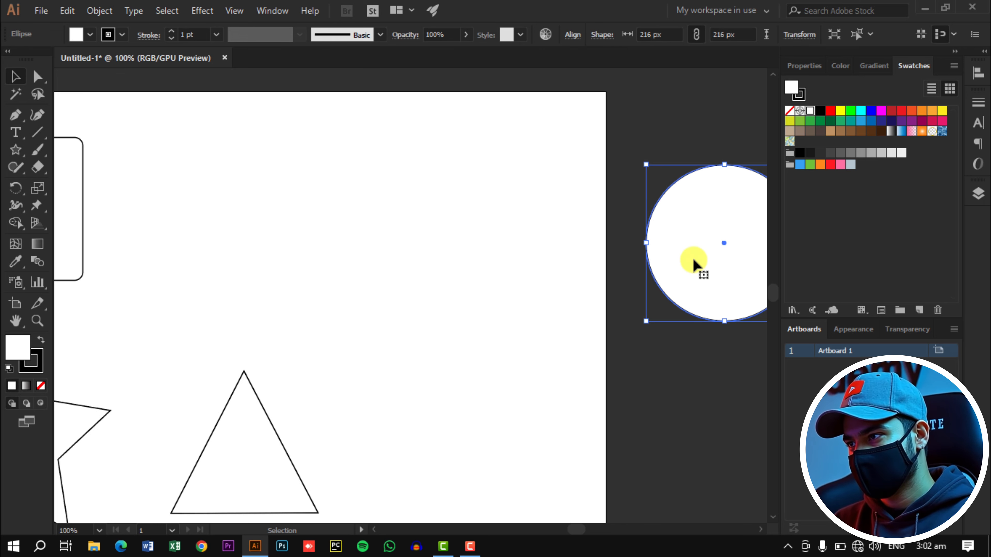
{"action": "left_click_drag", "start_coordinate": [693, 259], "coordinate": [332, 225]}
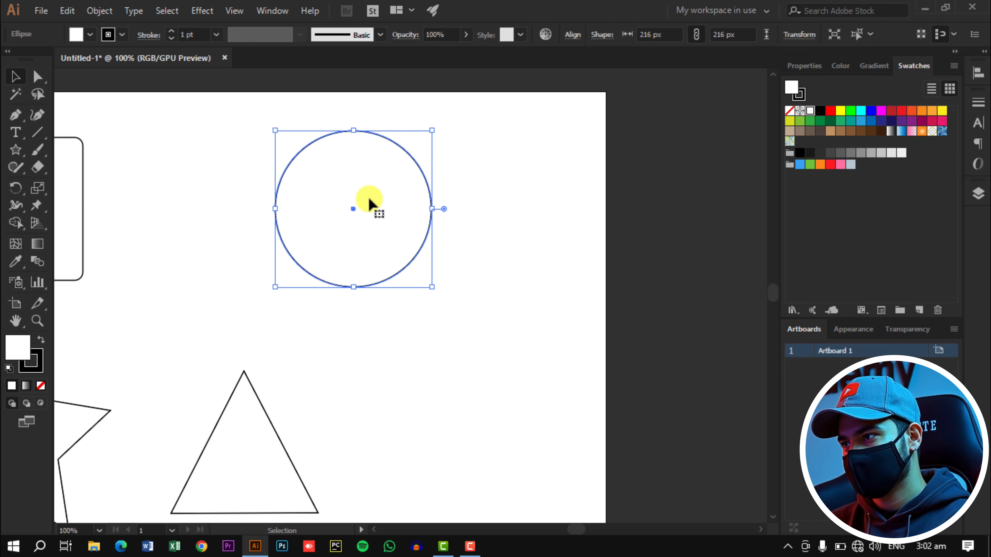
Scroll away to the canvas's upper-right corner and return to Artboard 1 fitted in the window.
{"action": "scroll", "coordinate": [369, 203], "scroll_direction": "up", "scroll_amount": 10}
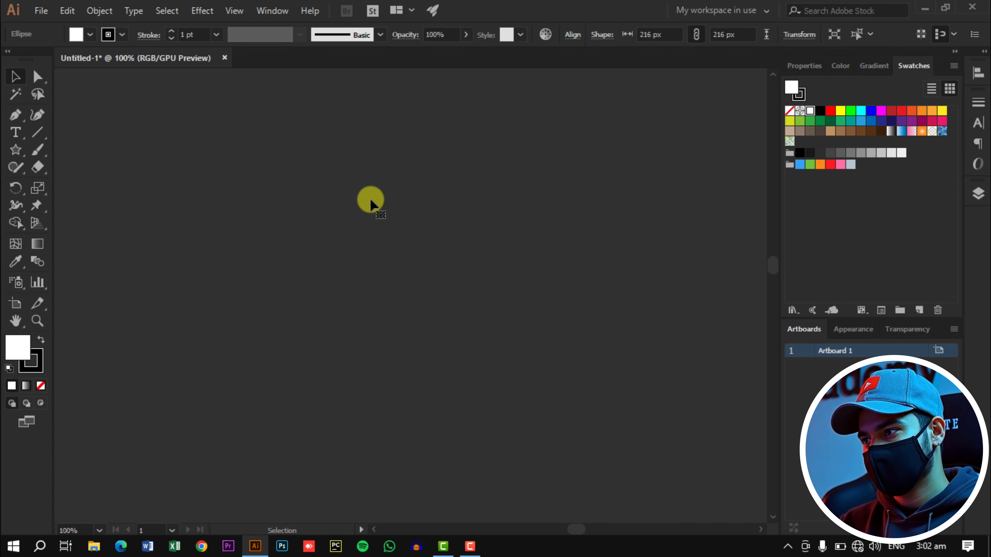
{"action": "left_click_drag", "start_coordinate": [774, 261], "coordinate": [770, 139]}
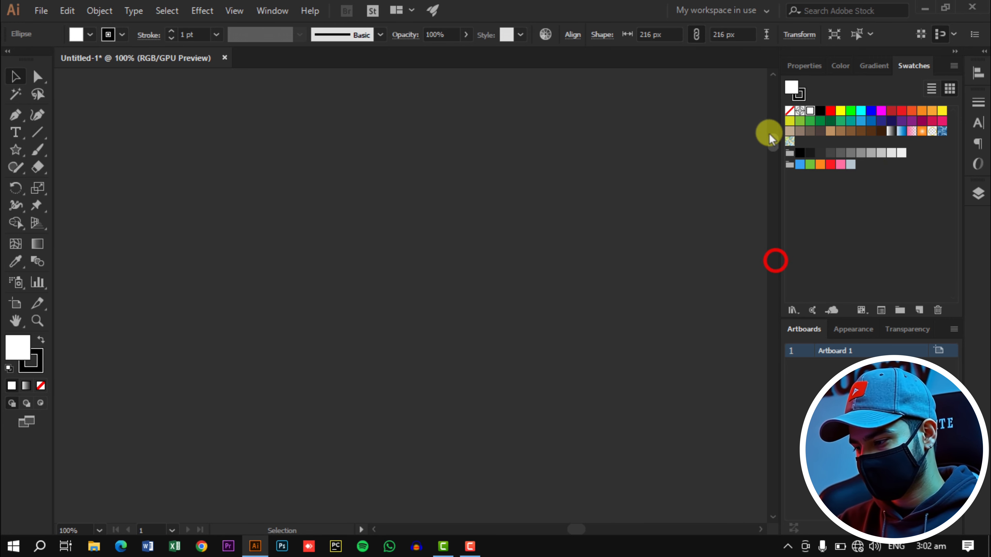
{"action": "left_click_drag", "start_coordinate": [575, 527], "coordinate": [772, 536]}
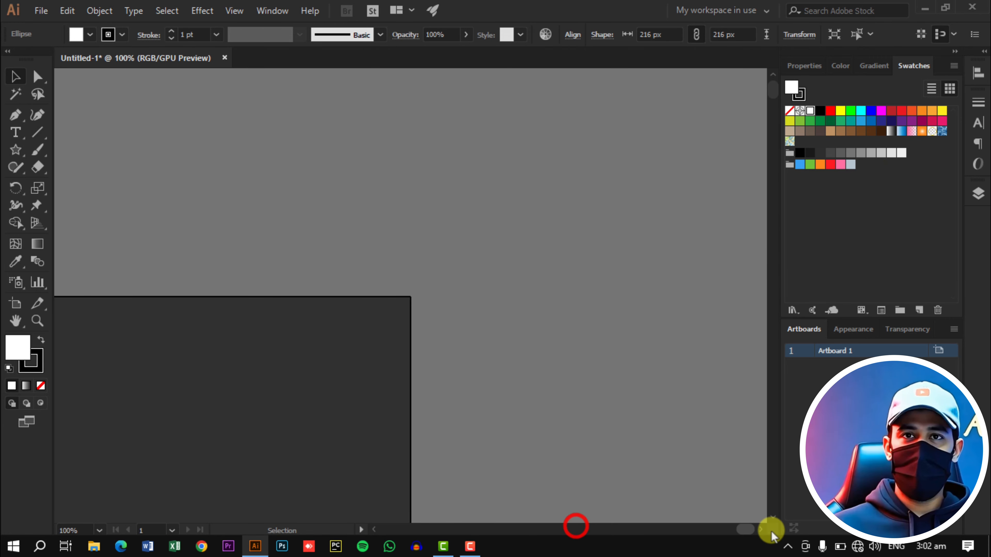
{"action": "scroll", "coordinate": [512, 381], "scroll_direction": "down", "scroll_amount": 6}
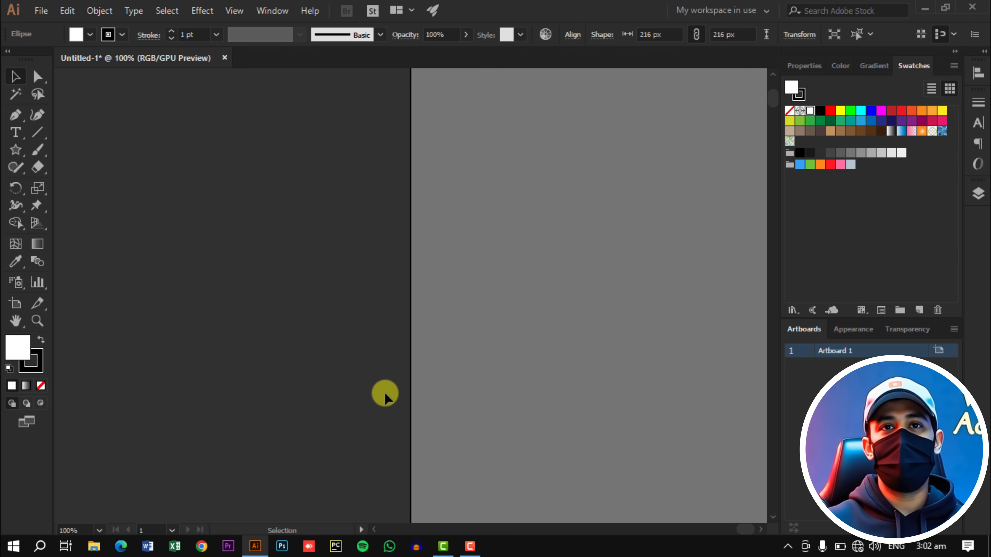
{"action": "left_click", "coordinate": [826, 352]}
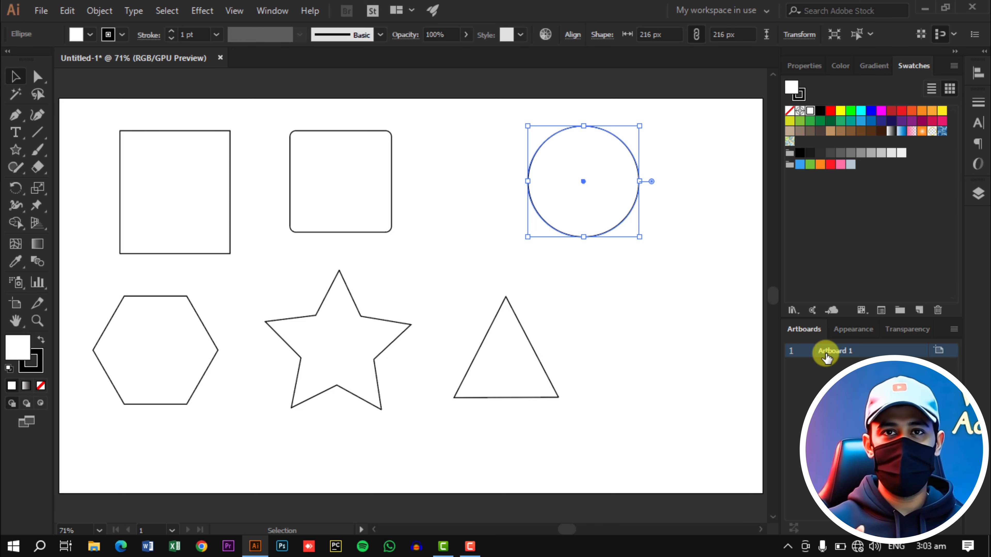
{"action": "left_click", "coordinate": [836, 351]}
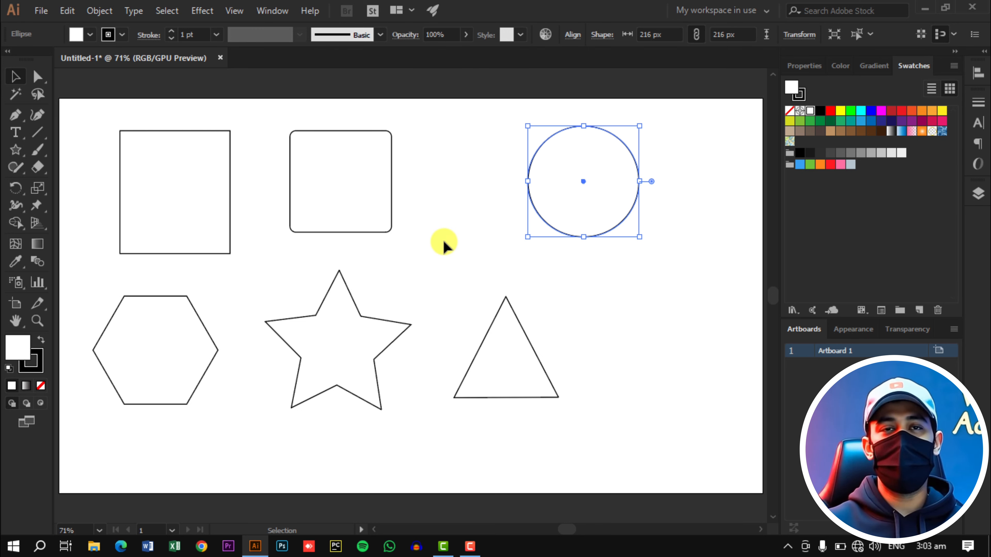
{"action": "left_click", "coordinate": [84, 118]}
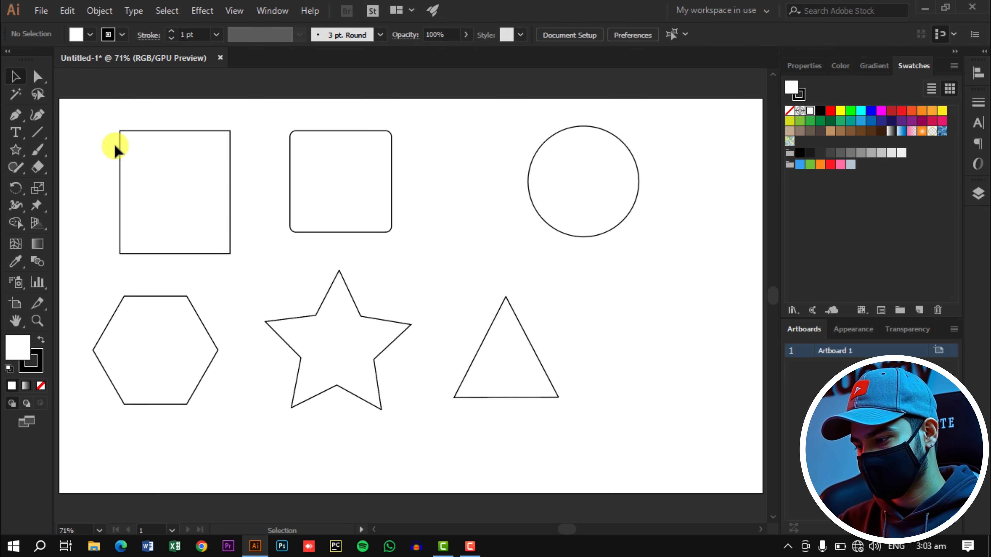
{"action": "left_click_drag", "start_coordinate": [85, 131], "coordinate": [639, 342]}
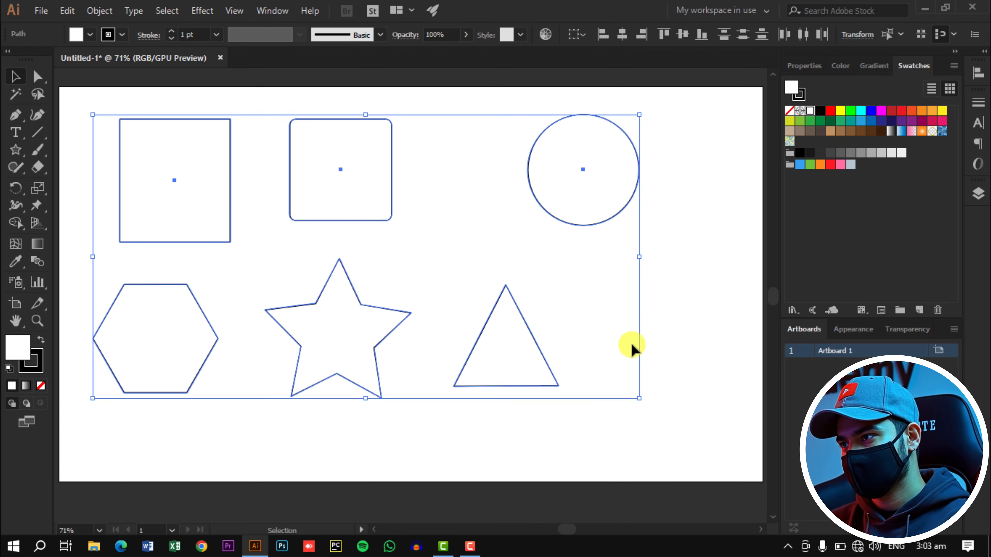
{"action": "key", "text": "Delete"}
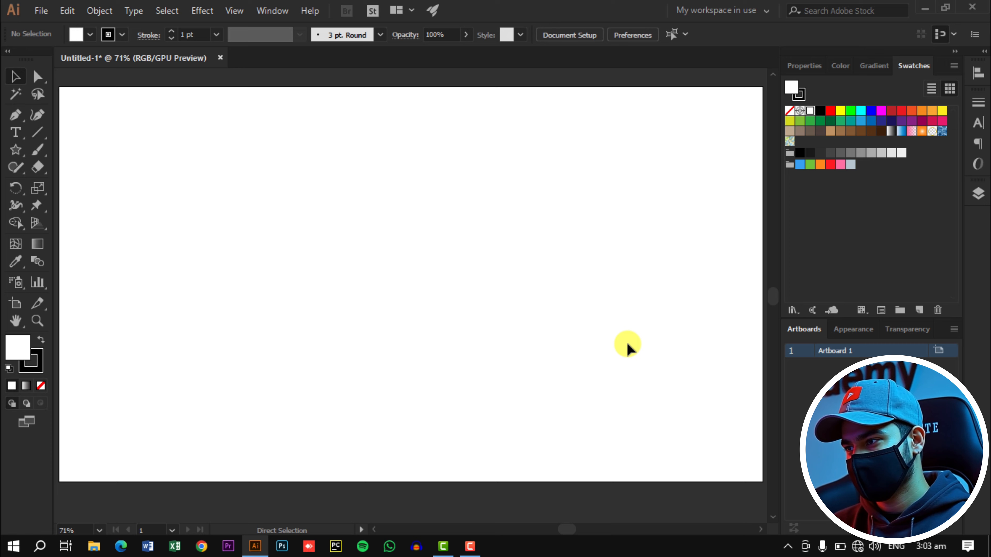
{"action": "key", "text": "ctrl+z"}
{"action": "left_click", "coordinate": [679, 274]}
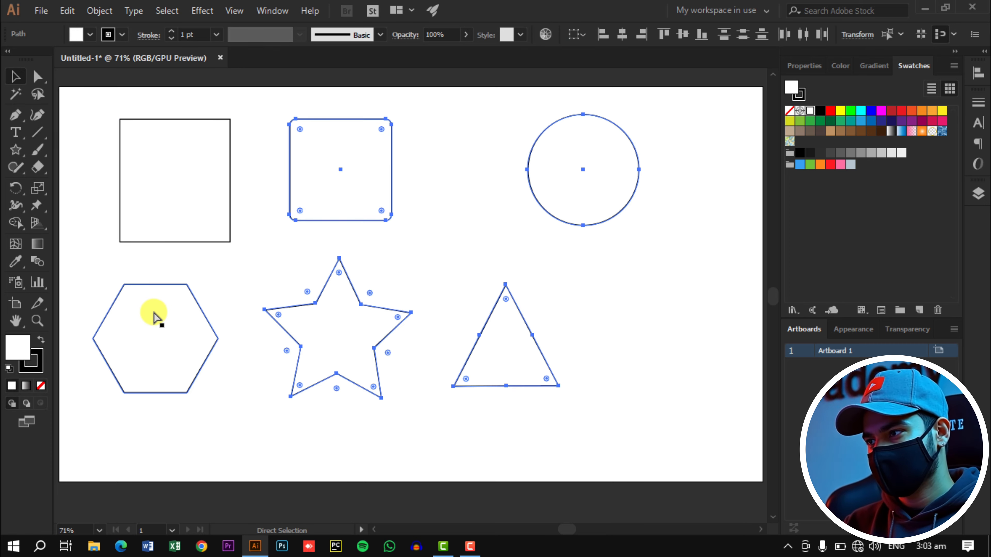
Select the hexagon, rounded square, star, triangle and circle together and delete them, keeping only the plain rectangle.
{"action": "left_click", "coordinate": [166, 314], "text": "ctrl"}
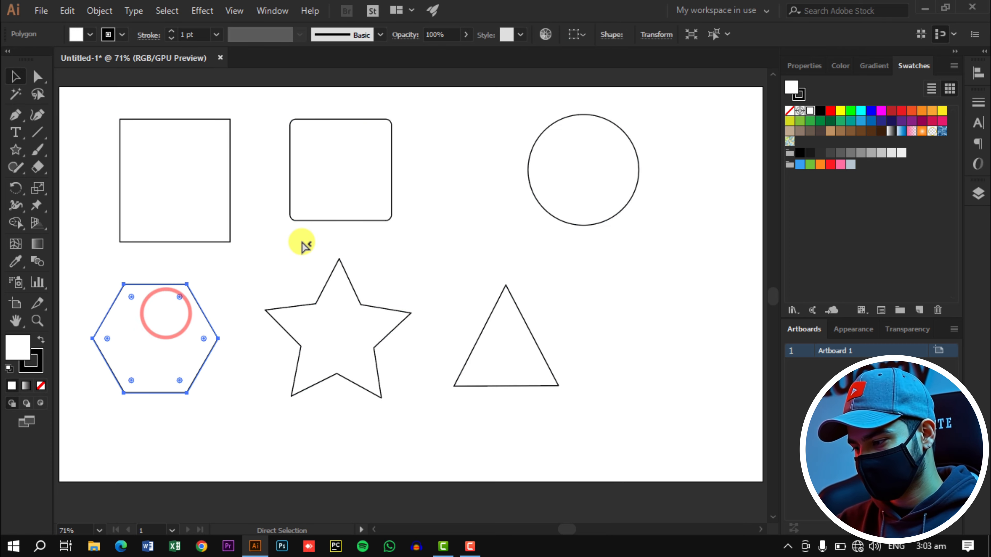
{"action": "left_click", "coordinate": [332, 201], "text": "shift"}
{"action": "left_click", "coordinate": [320, 367], "text": "shift"}
{"action": "left_click", "coordinate": [527, 343], "text": "shift"}
{"action": "left_click", "coordinate": [586, 173], "text": "shift"}
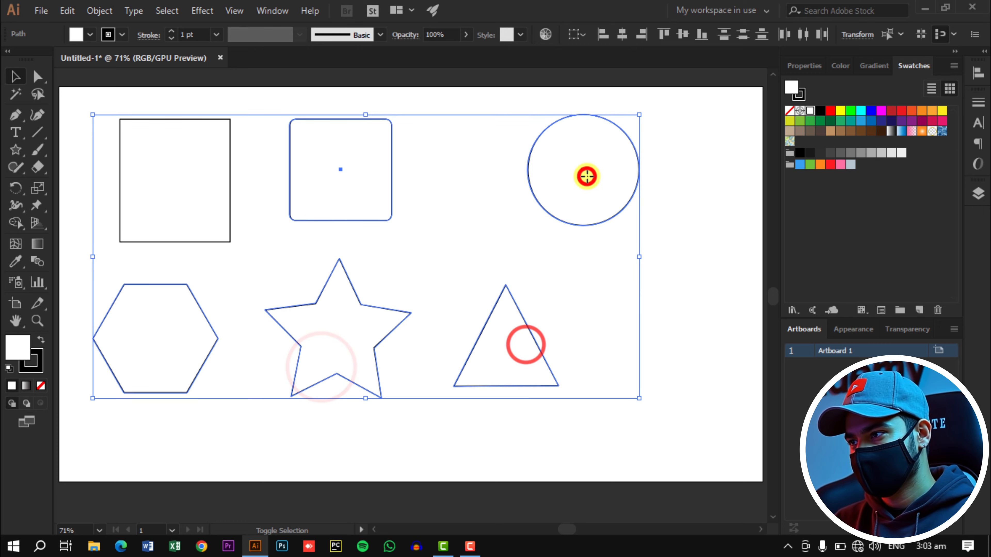
{"action": "key", "text": "Delete"}
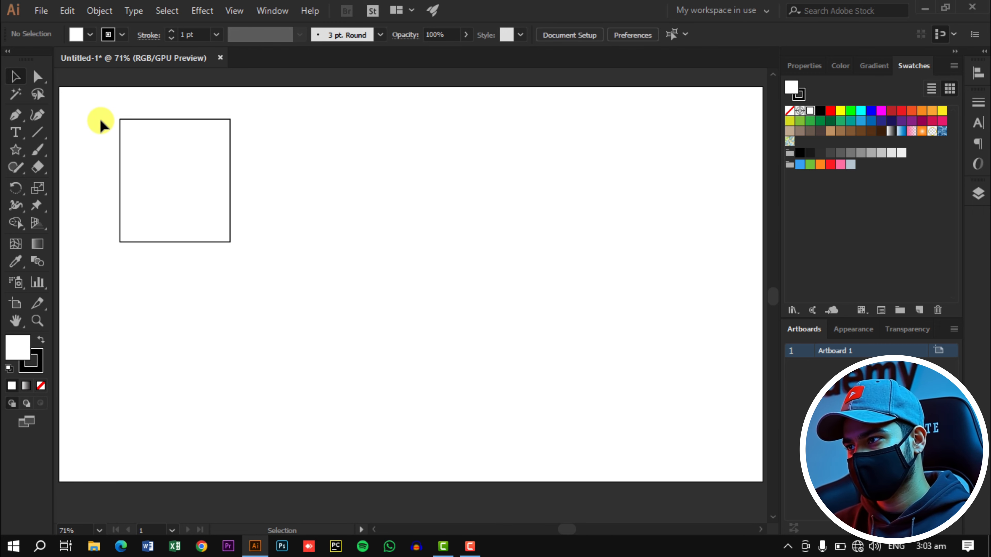
Move the remaining rectangle to the middle of the artboard, keep it selected, and view it at 100% zoom.
{"action": "left_click_drag", "start_coordinate": [93, 105], "coordinate": [292, 252]}
{"action": "left_click", "coordinate": [238, 202]}
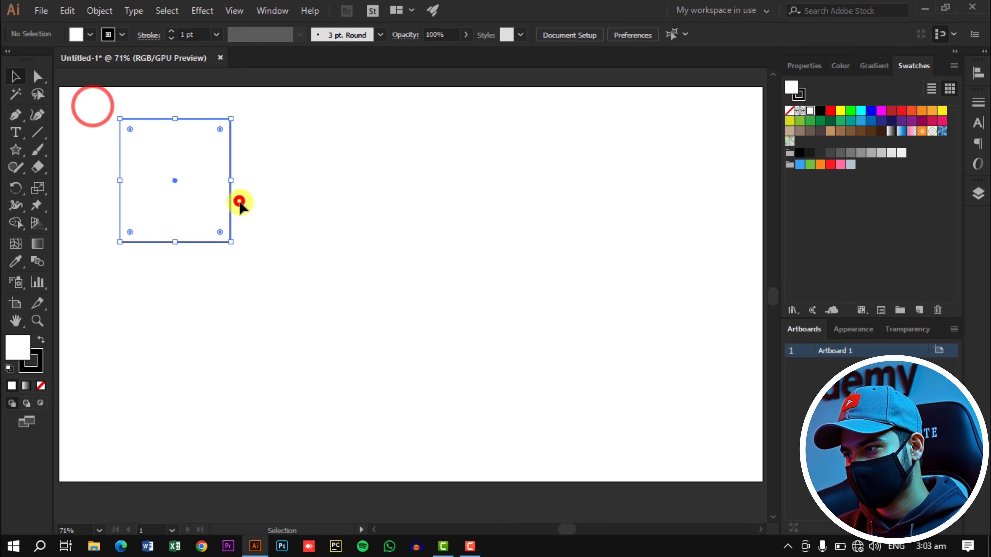
{"action": "left_click", "coordinate": [169, 171]}
{"action": "left_click_drag", "start_coordinate": [152, 155], "coordinate": [400, 242]}
{"action": "scroll", "coordinate": [403, 240], "scroll_direction": "up", "scroll_amount": 4}
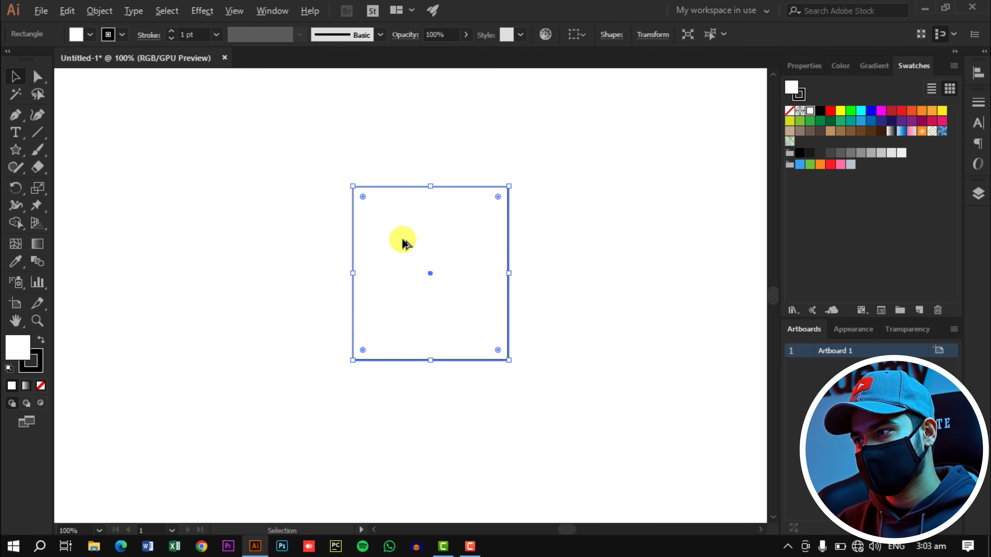
With the Direct Selection tool, move the rectangle's upper-right anchor point inward to about X 635 px, Y 413 px, near the lower-left corner.
{"action": "scroll", "coordinate": [402, 240], "scroll_direction": "down", "scroll_amount": 2}
{"action": "left_click", "coordinate": [37, 78]}
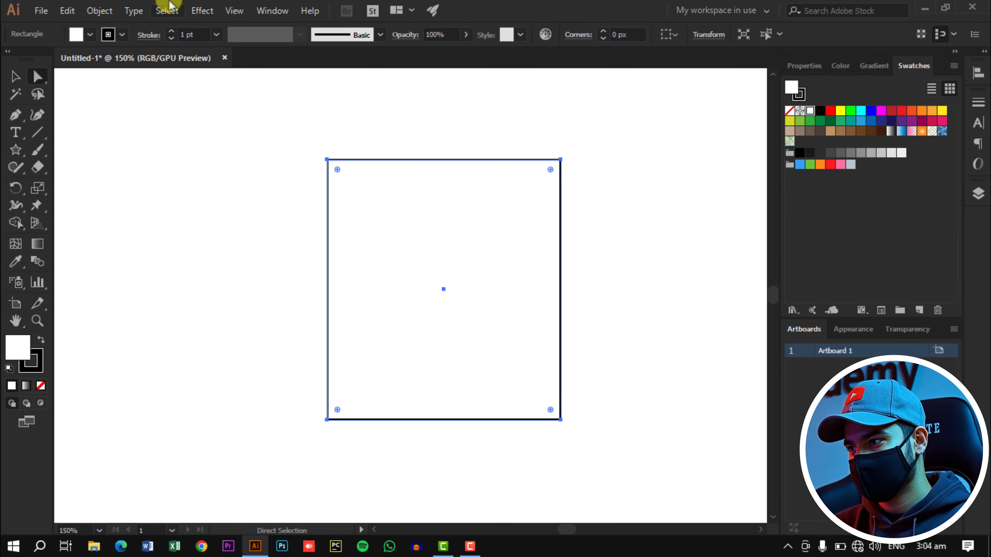
{"action": "left_click", "coordinate": [37, 77]}
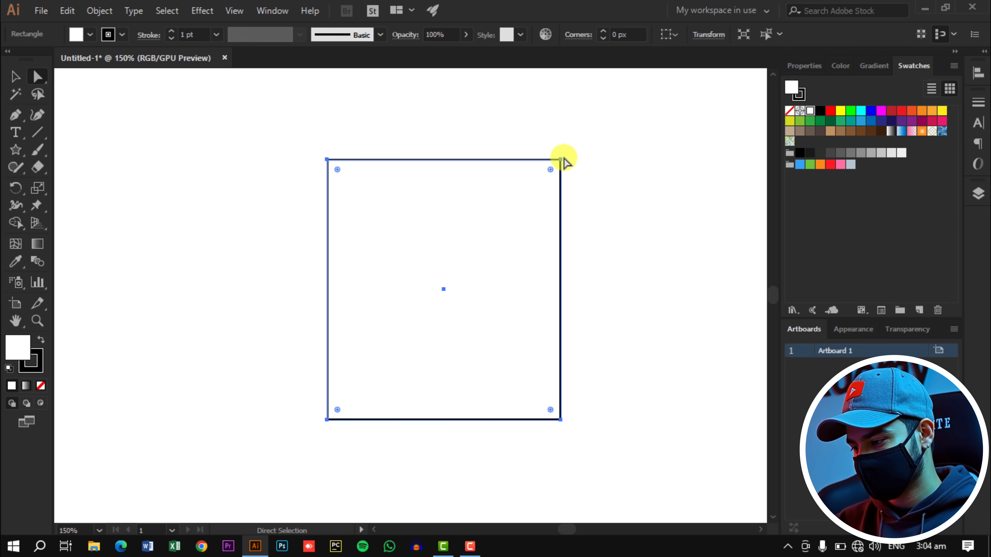
{"action": "scroll", "coordinate": [573, 174], "scroll_direction": "up", "scroll_amount": 4}
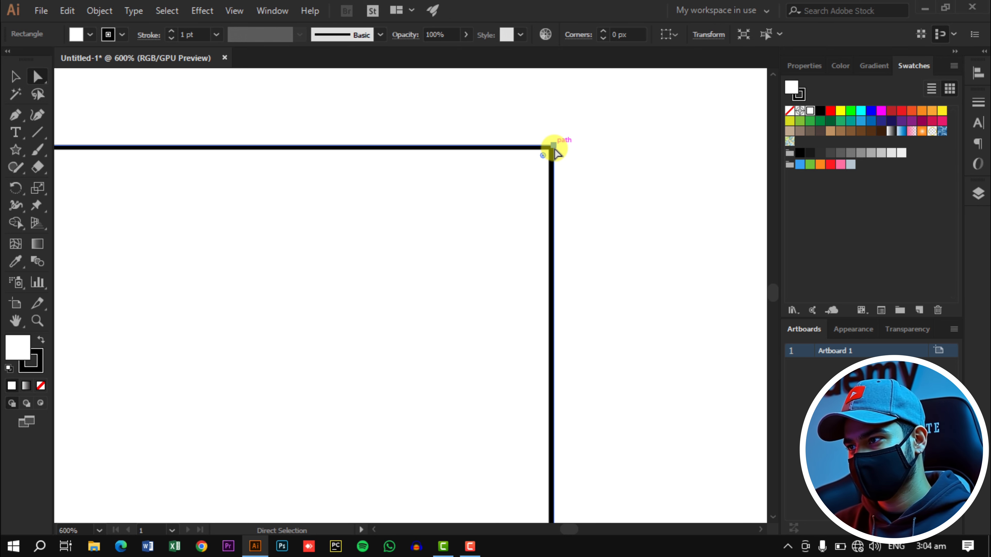
{"action": "scroll", "coordinate": [555, 149], "scroll_direction": "down", "scroll_amount": 1}
{"action": "scroll", "coordinate": [554, 149], "scroll_direction": "down", "scroll_amount": 3}
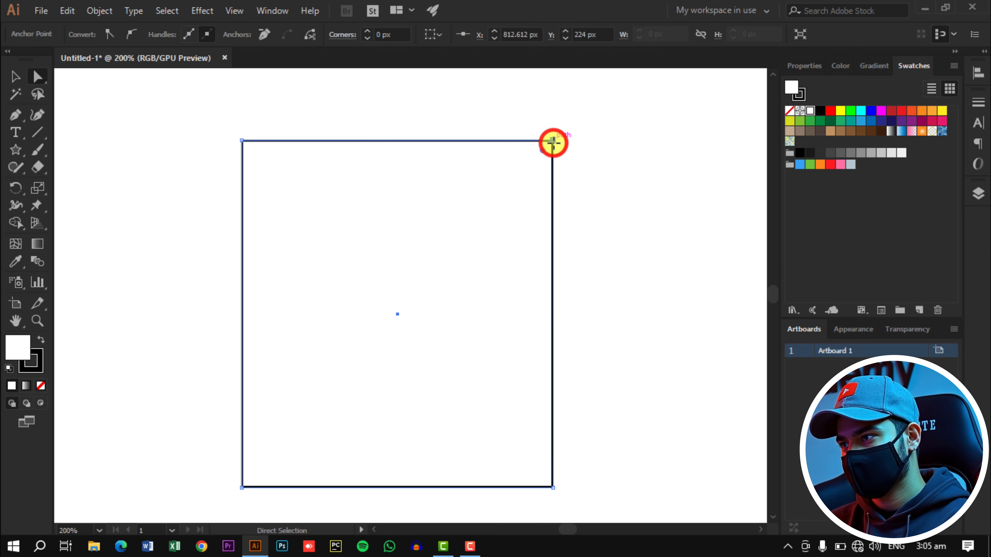
{"action": "left_click_drag", "start_coordinate": [553, 141], "coordinate": [323, 402]}
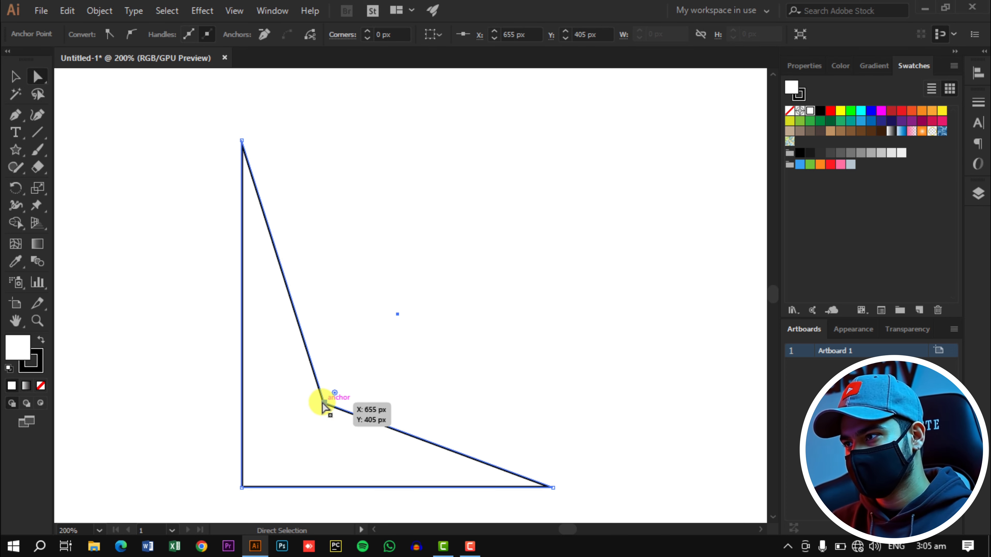
{"action": "left_click_drag", "start_coordinate": [323, 404], "coordinate": [295, 414]}
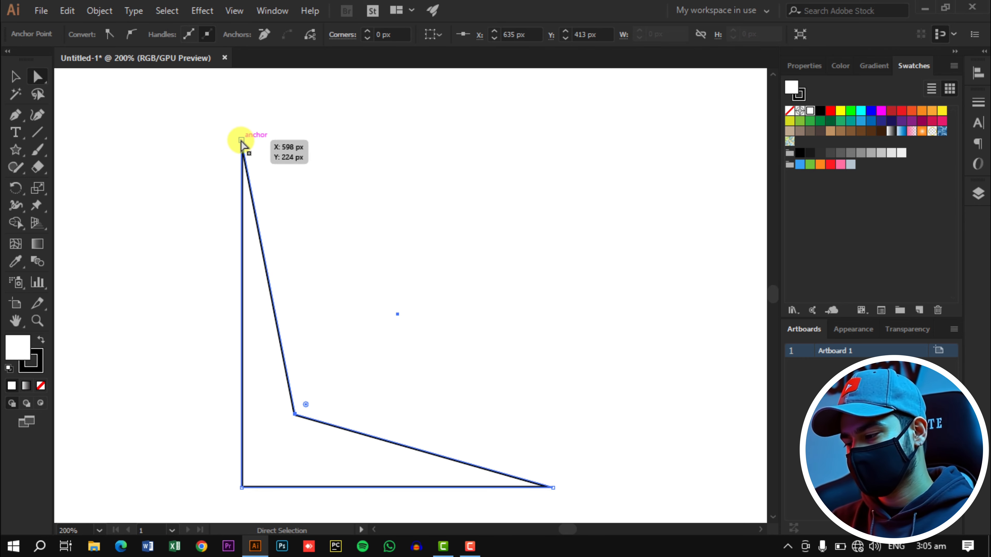
Select the shape's upper-left, inner and lower-right anchor points together and move them up and to the right, keeping the lower-left anchor fixed.
{"action": "left_click_drag", "start_coordinate": [222, 127], "coordinate": [569, 445]}
{"action": "scroll", "coordinate": [562, 449], "scroll_direction": "down", "scroll_amount": 5}
{"action": "scroll", "coordinate": [564, 383], "scroll_direction": "up", "scroll_amount": 3}
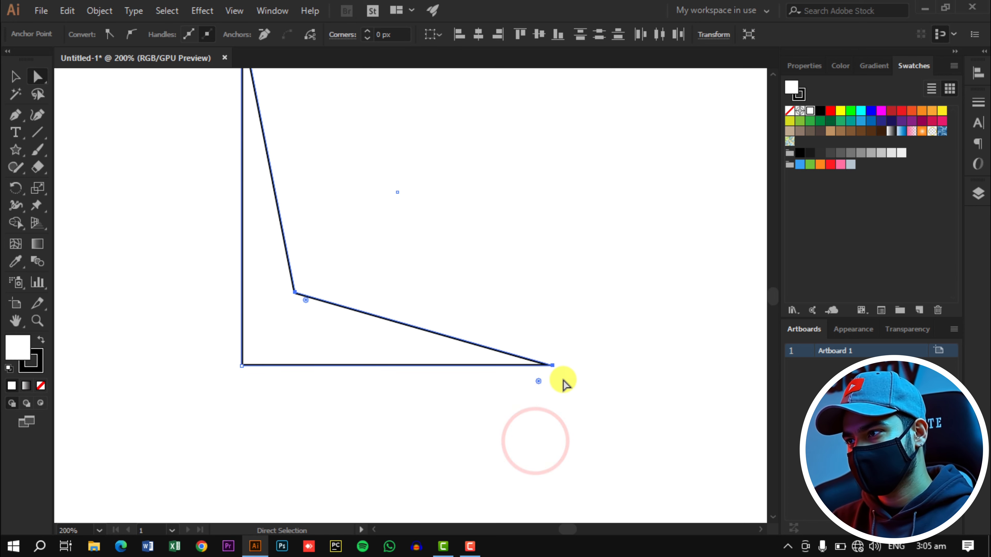
{"action": "scroll", "coordinate": [390, 295], "scroll_direction": "up", "scroll_amount": 3}
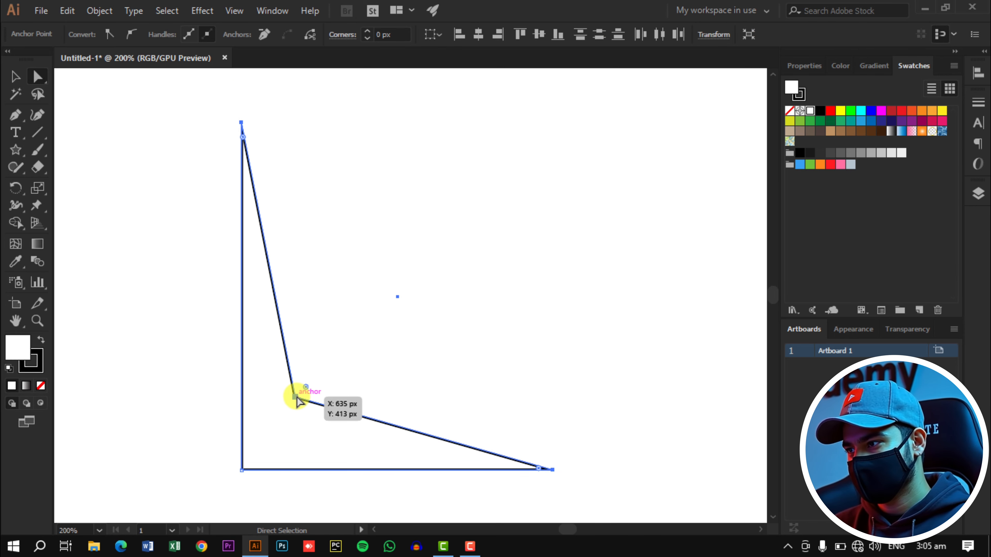
{"action": "left_click_drag", "start_coordinate": [295, 402], "coordinate": [449, 315]}
{"action": "scroll", "coordinate": [449, 315], "scroll_direction": "down", "scroll_amount": 3}
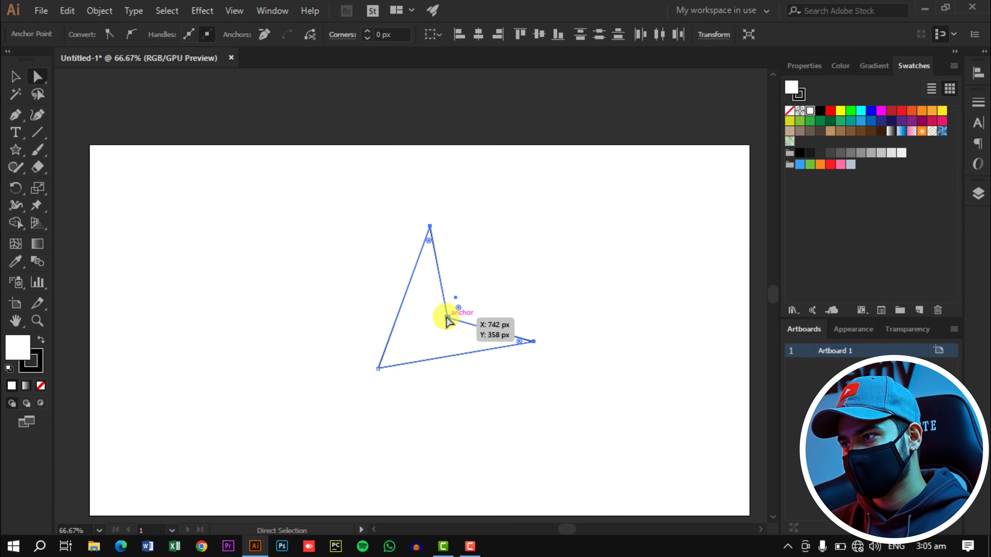
{"action": "mouse_move", "coordinate": [447, 318]}
{"action": "left_mouse_down"}
{"action": "mouse_move", "coordinate": [404, 332]}
{"action": "mouse_move", "coordinate": [458, 317]}
{"action": "left_mouse_up"}
Move only the top and right tip anchor points together slightly up and to the right, and shift the whole shape down and left.
{"action": "left_click", "coordinate": [536, 289]}
{"action": "left_click_drag", "start_coordinate": [409, 210], "coordinate": [484, 258]}
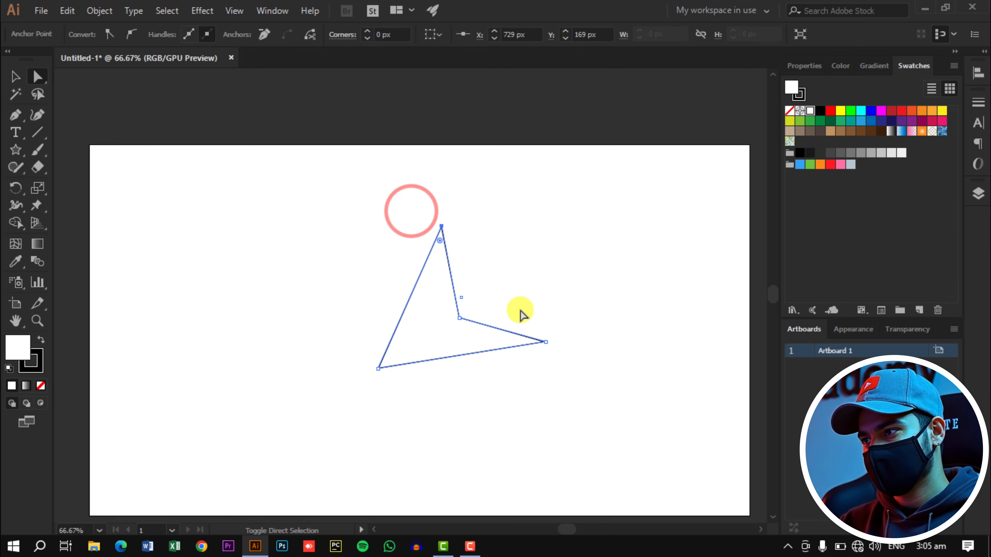
{"action": "left_click_drag", "start_coordinate": [526, 309], "coordinate": [560, 336]}
{"action": "left_click", "coordinate": [559, 268]}
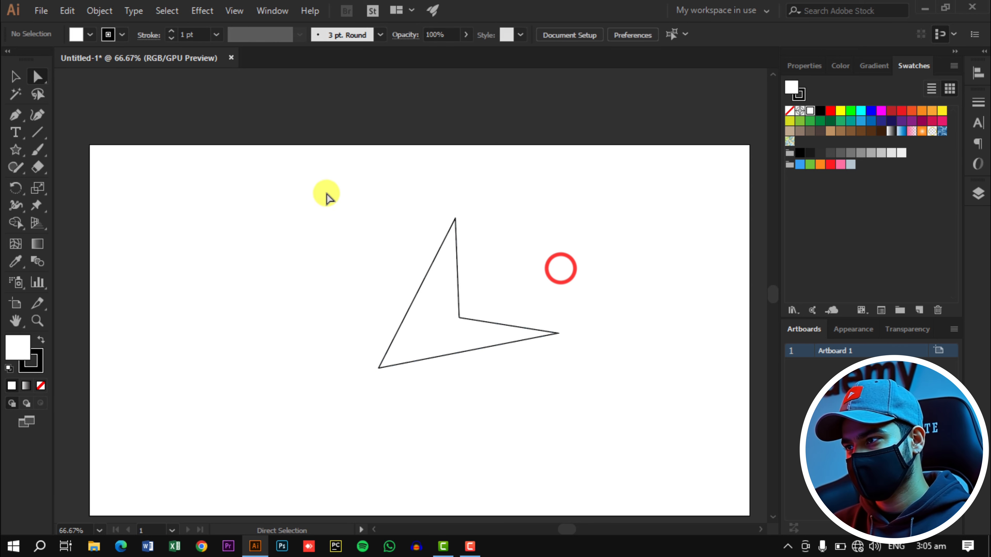
{"action": "left_click_drag", "start_coordinate": [362, 211], "coordinate": [394, 344]}
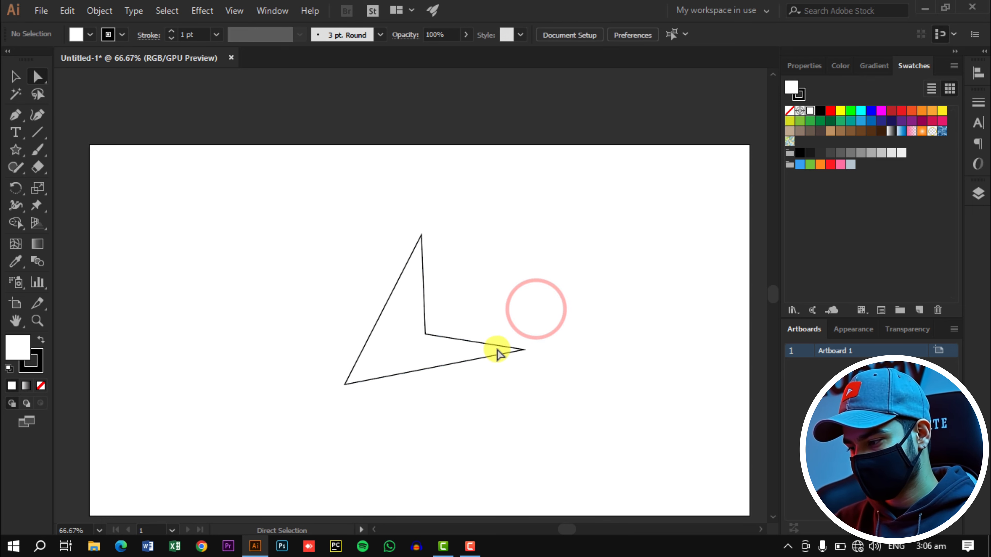